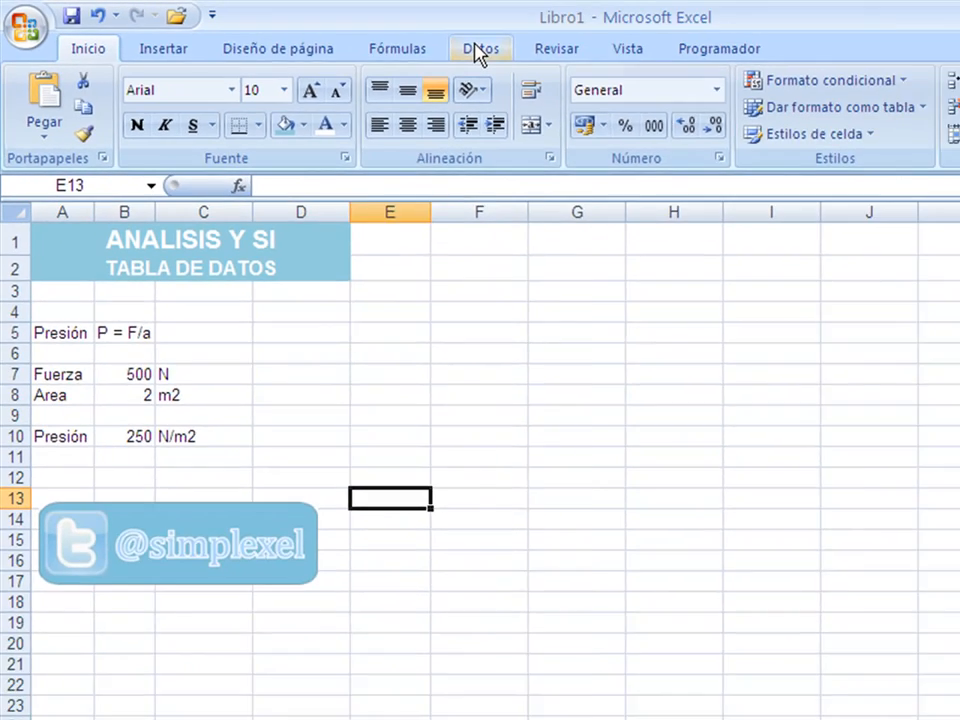
Examine the What-If Analysis options and the pressure model's force, area and formula cells B7, B8 and B10
{"action": "left_click", "coordinate": [591, 60]}
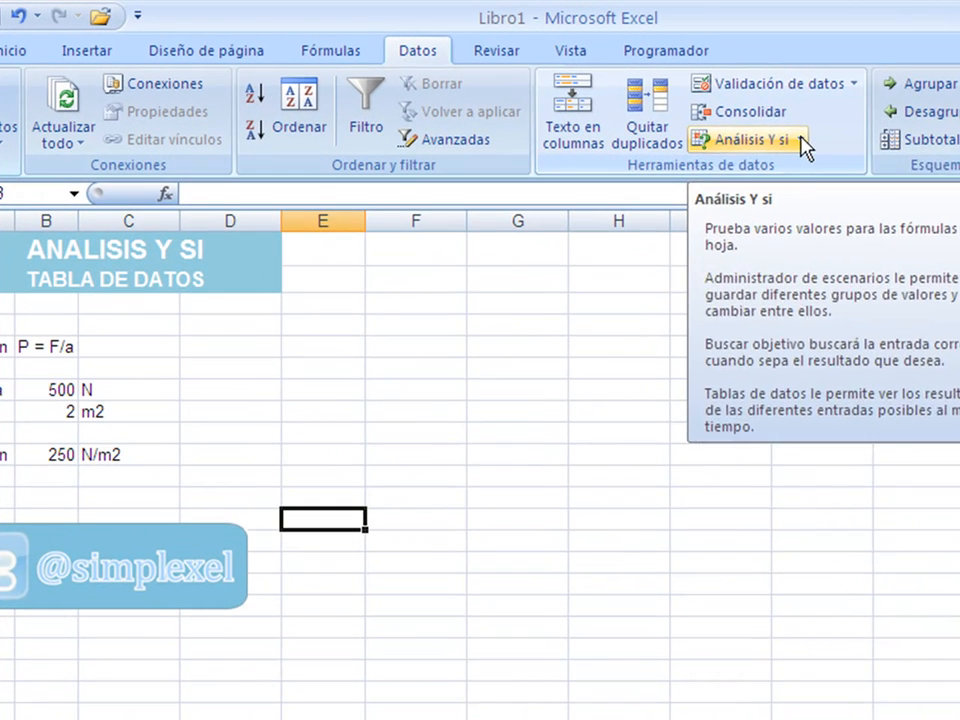
{"action": "left_click", "coordinate": [804, 147]}
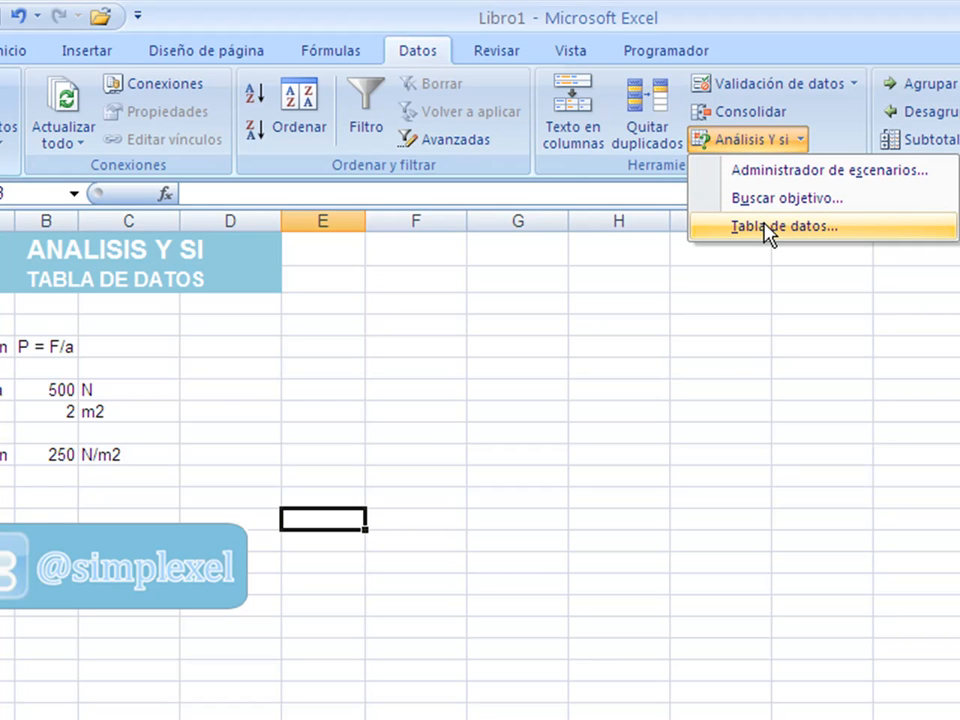
{"action": "left_click", "coordinate": [313, 346]}
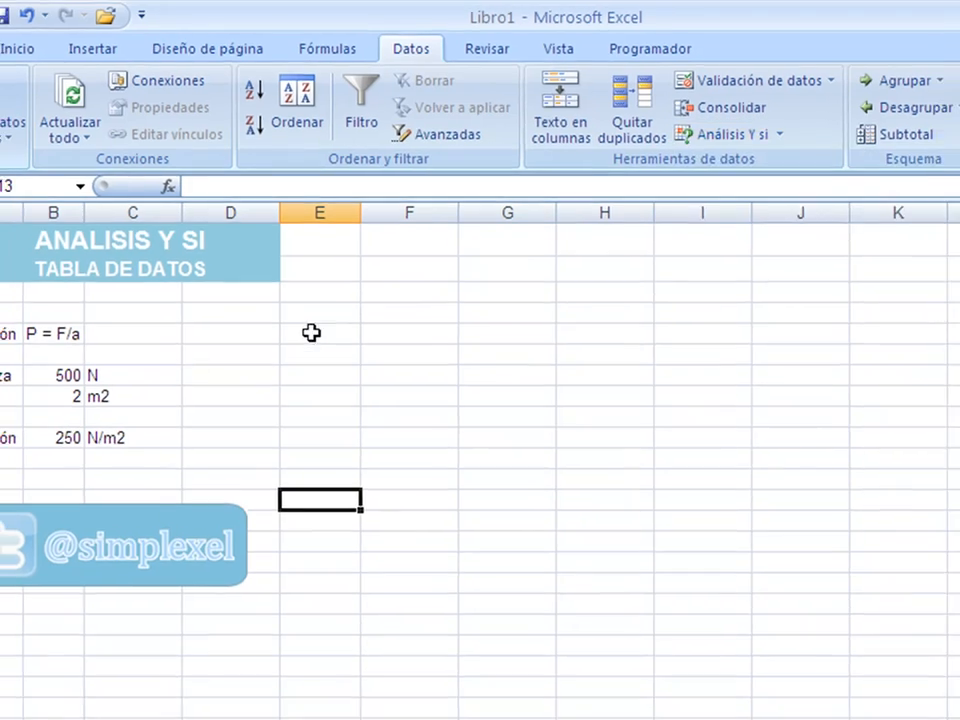
{"action": "left_click", "coordinate": [311, 333]}
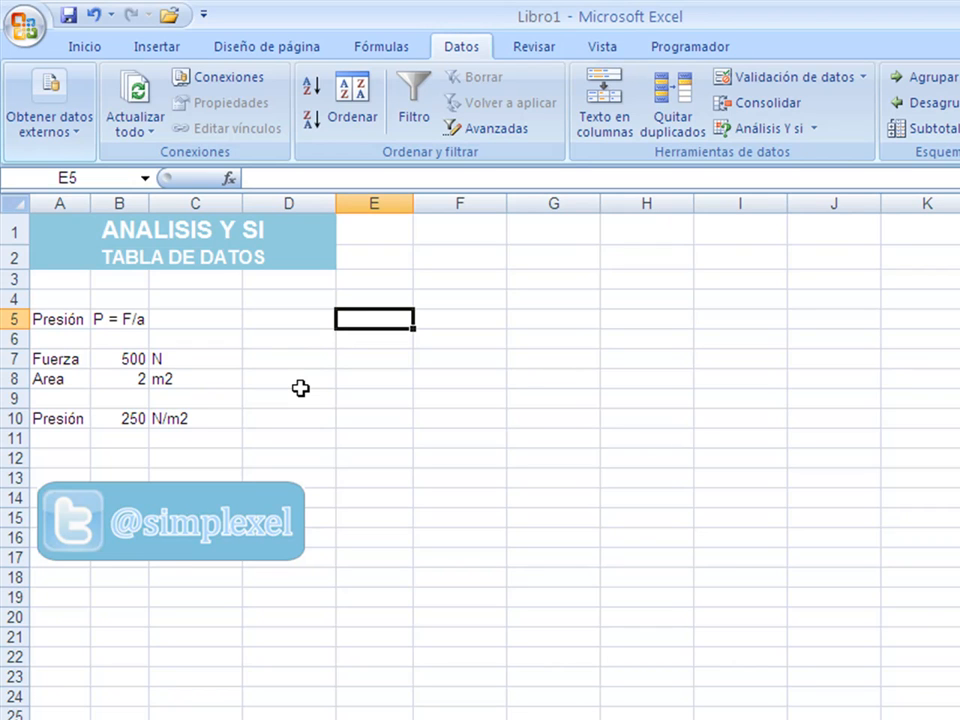
{"action": "left_click", "coordinate": [103, 358]}
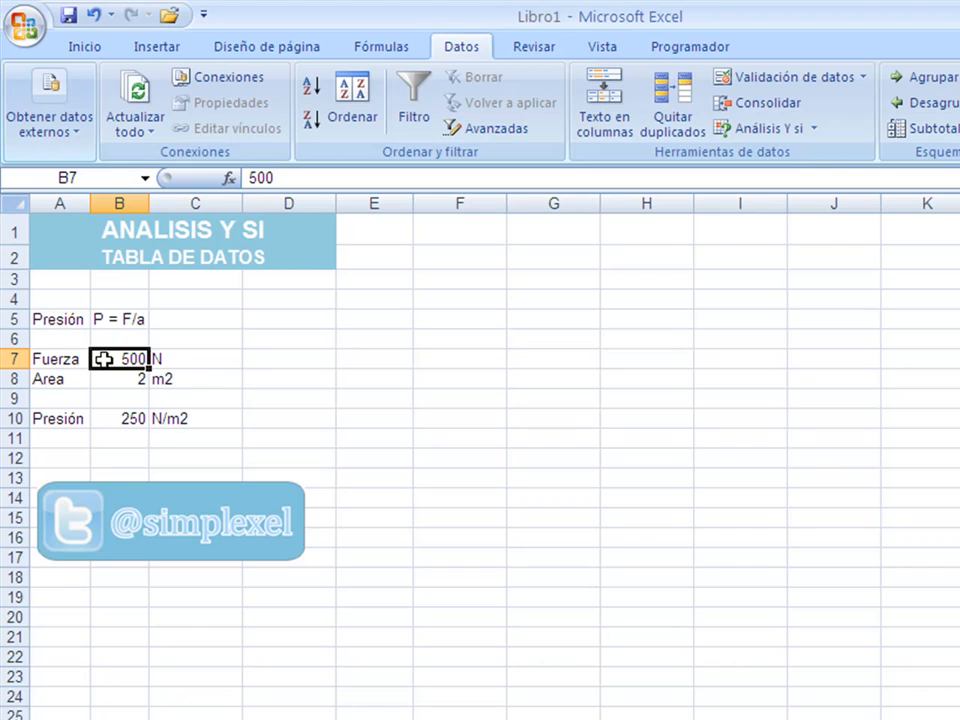
{"action": "left_click", "coordinate": [111, 380]}
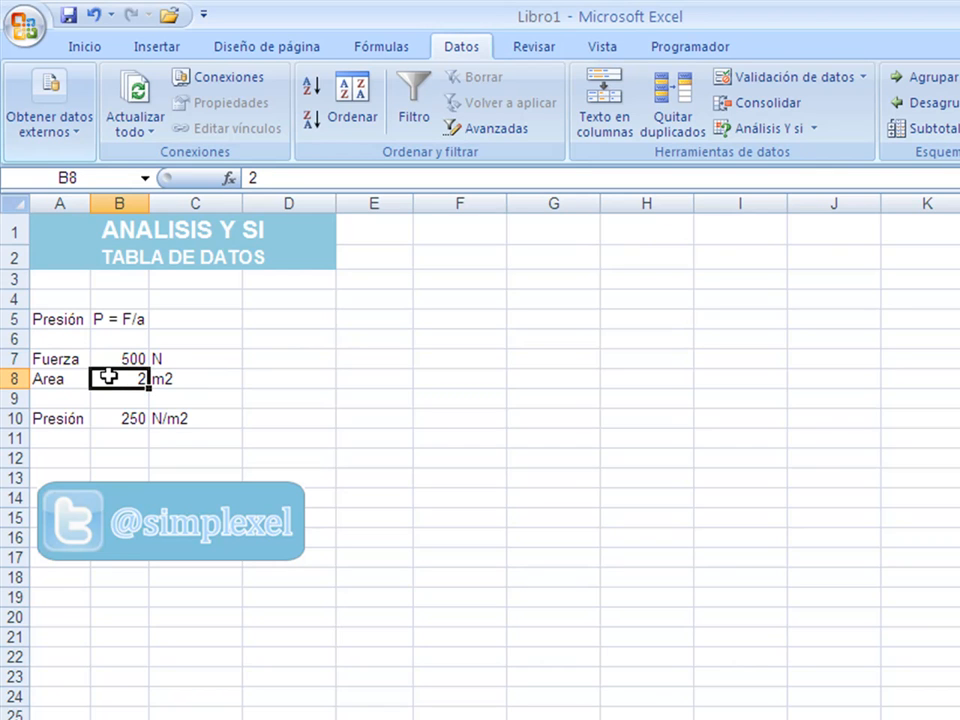
{"action": "left_click", "coordinate": [118, 418]}
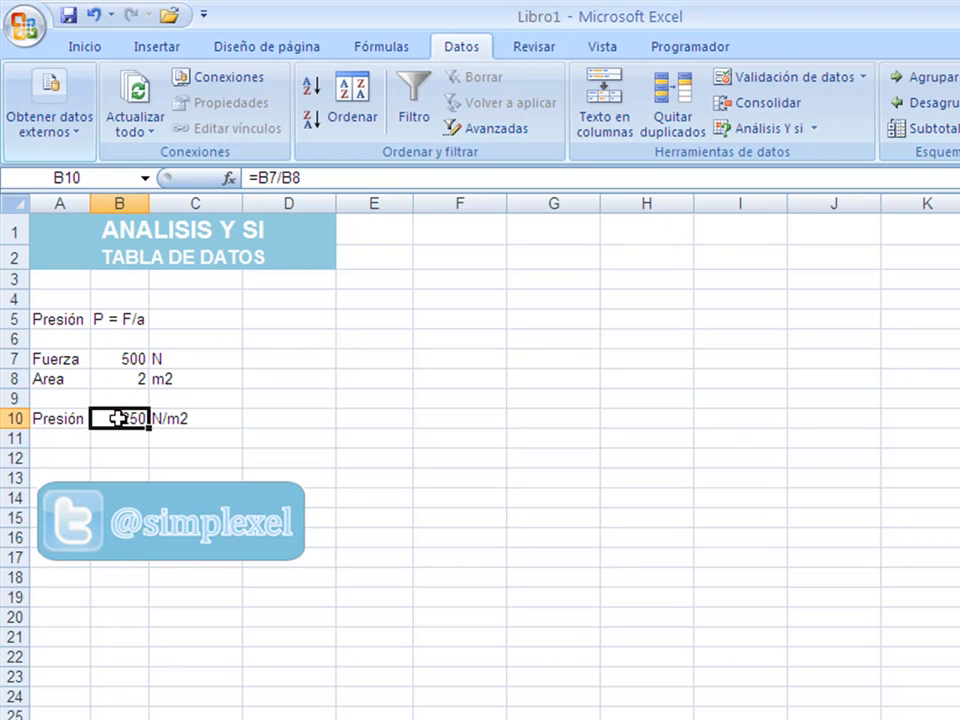
{"action": "left_click", "coordinate": [434, 336]}
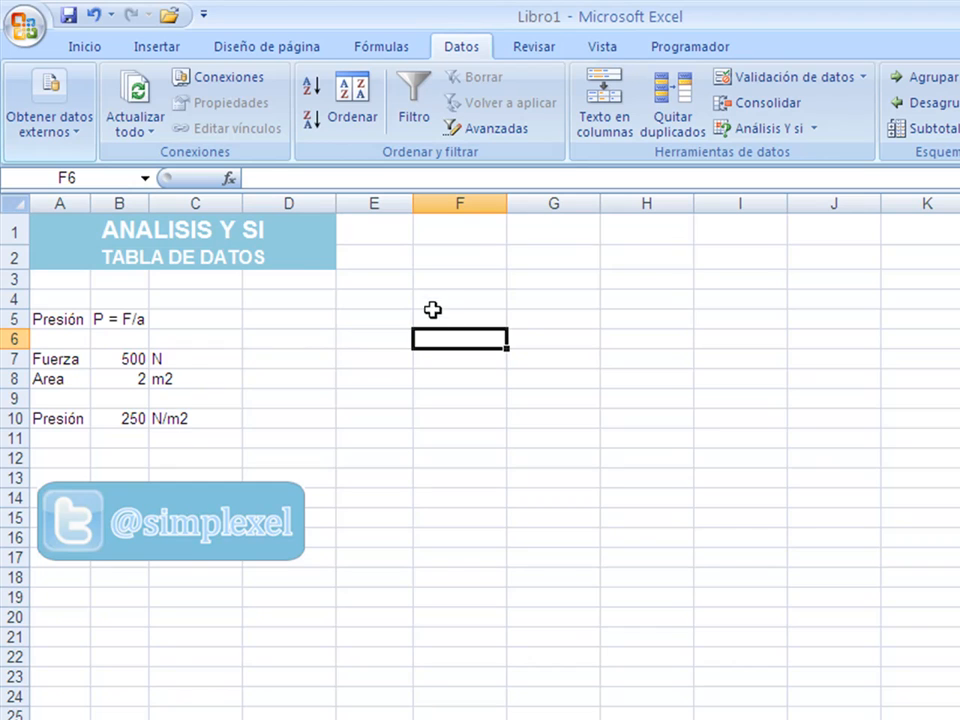
Enter the area values 2, 4, 6 and 8 in cells E5 to E8
{"action": "left_click", "coordinate": [422, 298]}
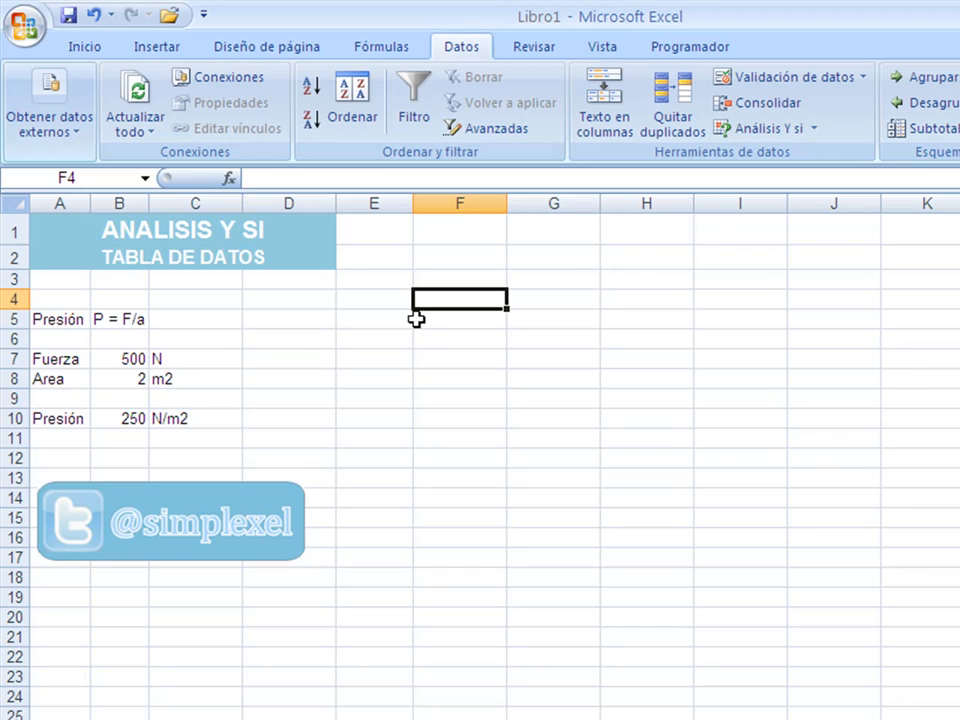
{"action": "left_click", "coordinate": [412, 319]}
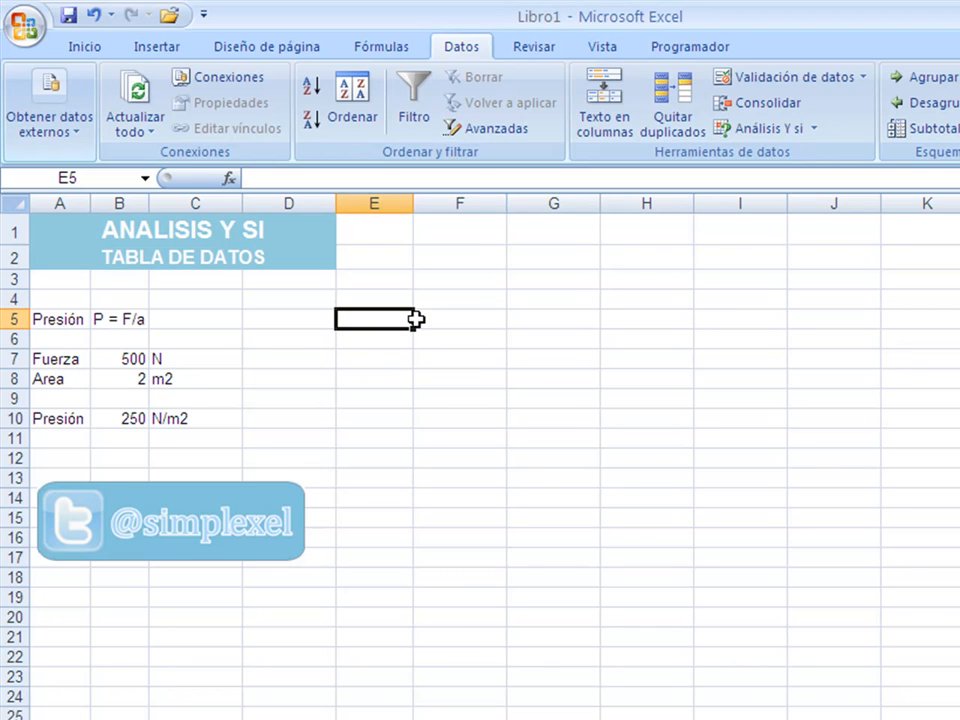
{"action": "type", "text": "2"}
{"action": "key", "text": "Return"}
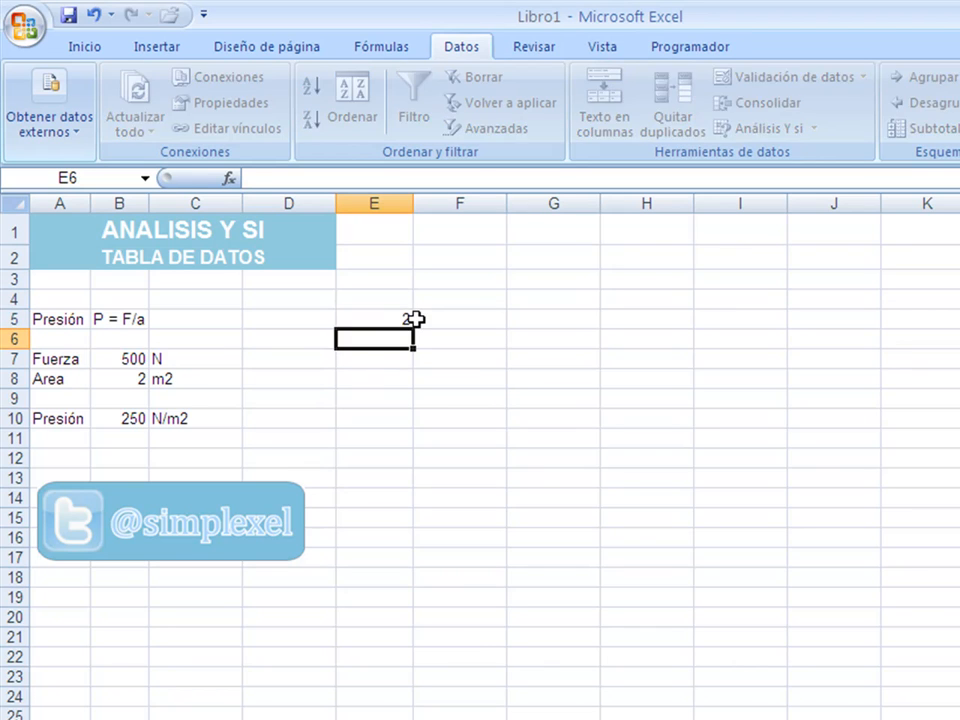
{"action": "type", "text": "4"}
{"action": "key", "text": "Return"}
{"action": "type", "text": "6"}
{"action": "key", "text": "Return"}
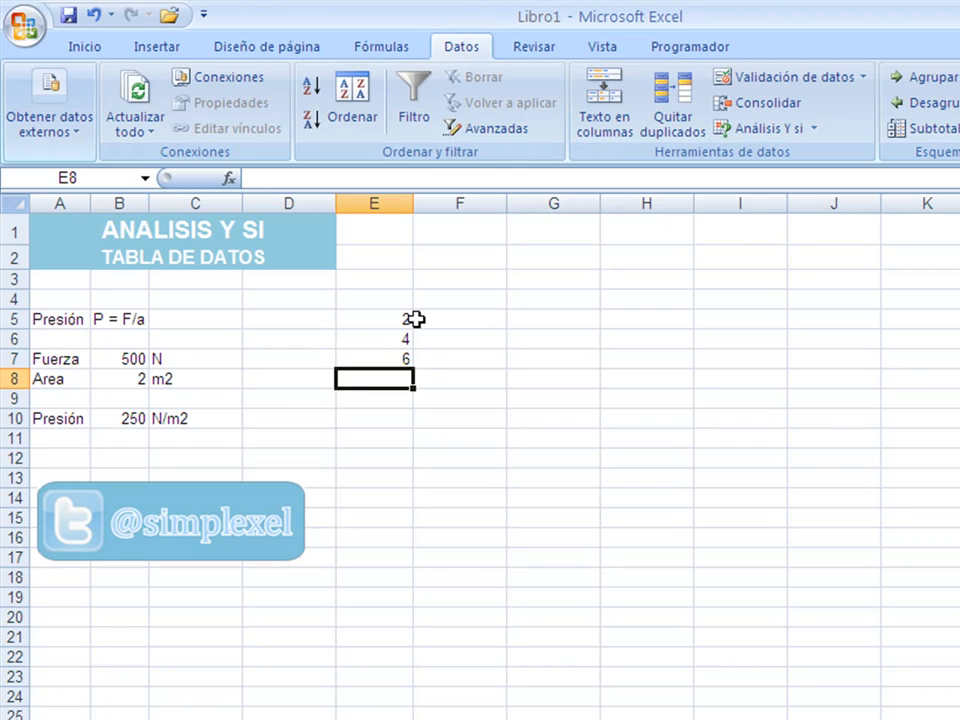
{"action": "type", "text": "8"}
{"action": "key", "text": "Return"}
Review the area values in E5:E8 and the adjacent result cells F5:F8
{"action": "key", "text": "Up"}
{"action": "key", "text": "Up"}
{"action": "key", "text": "Up"}
{"action": "key", "text": "Up"}
{"action": "key", "text": "Up"}
{"action": "key", "text": "Down"}
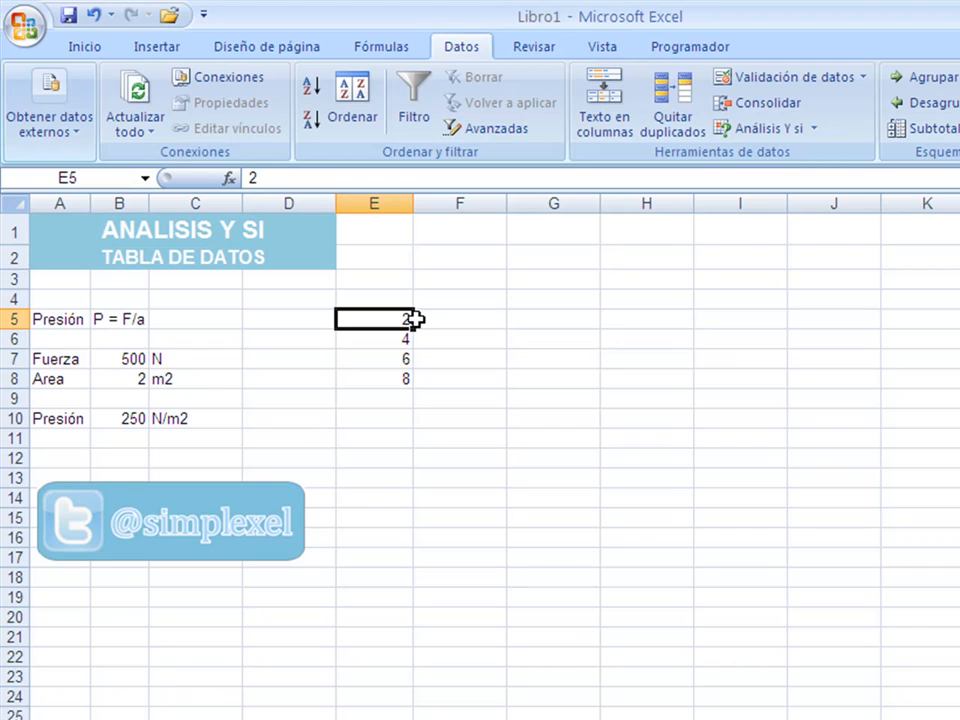
{"action": "key", "text": "Right"}
{"action": "key", "text": "Down"}
{"action": "key", "text": "Down"}
{"action": "key", "text": "Down"}
{"action": "key", "text": "Up"}
{"action": "key", "text": "Up"}
{"action": "key", "text": "Up"}
{"action": "key", "text": "Down"}
{"action": "key", "text": "Down"}
{"action": "key", "text": "Down"}
Enter the formula =B10 in cell F4 to reference the calculated pressure
{"action": "key", "text": "Up"}
{"action": "key", "text": "Up"}
{"action": "key", "text": "Up"}
{"action": "key", "text": "Up"}
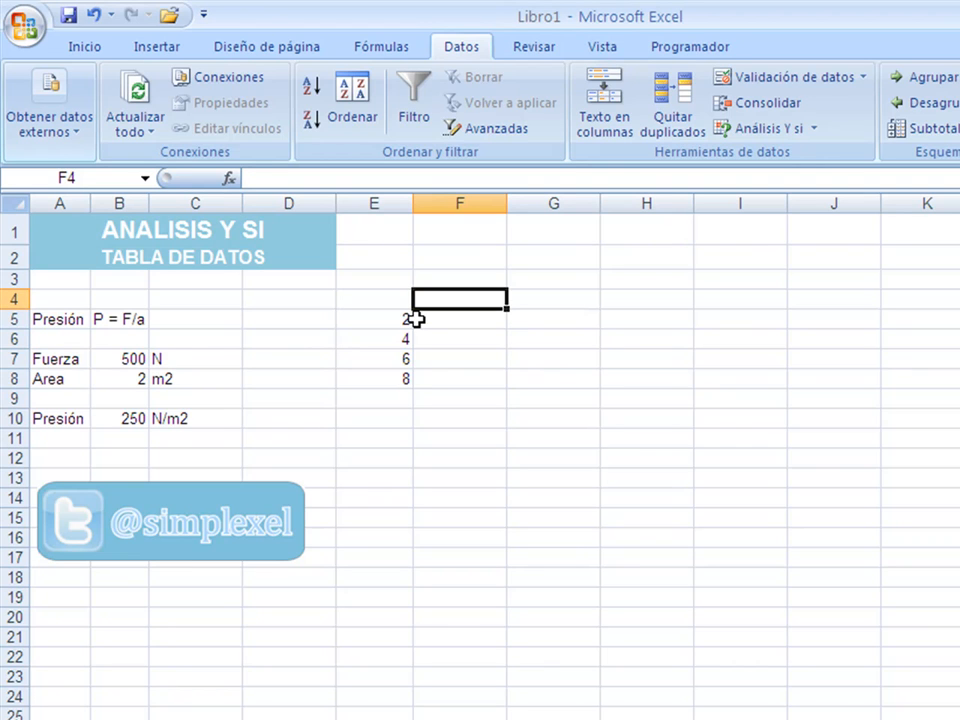
{"action": "type", "text": "="}
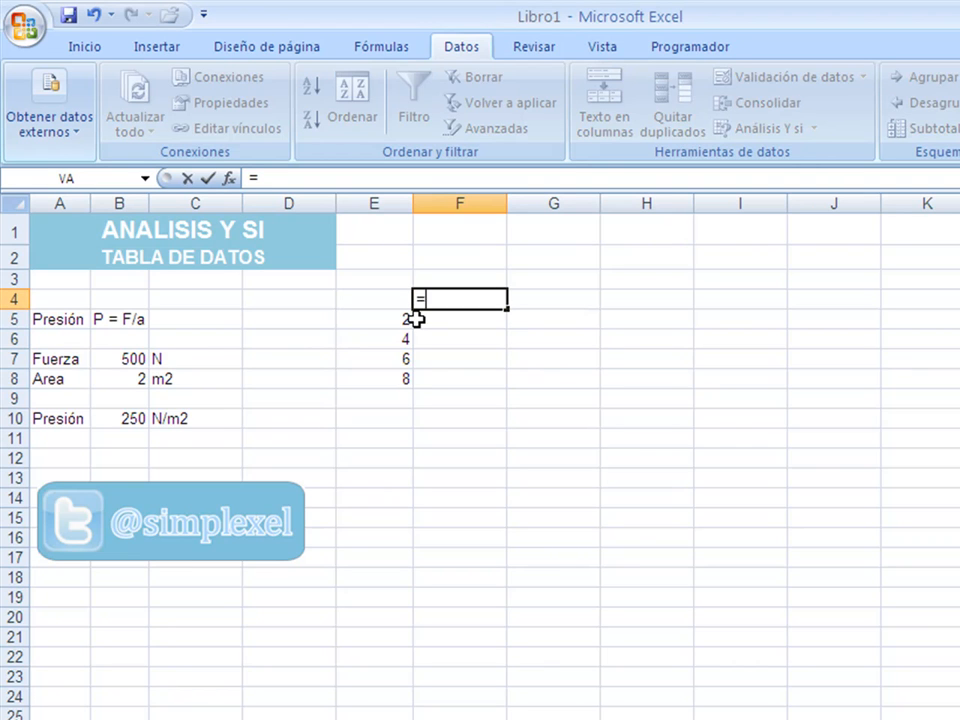
{"action": "left_click", "coordinate": [113, 420]}
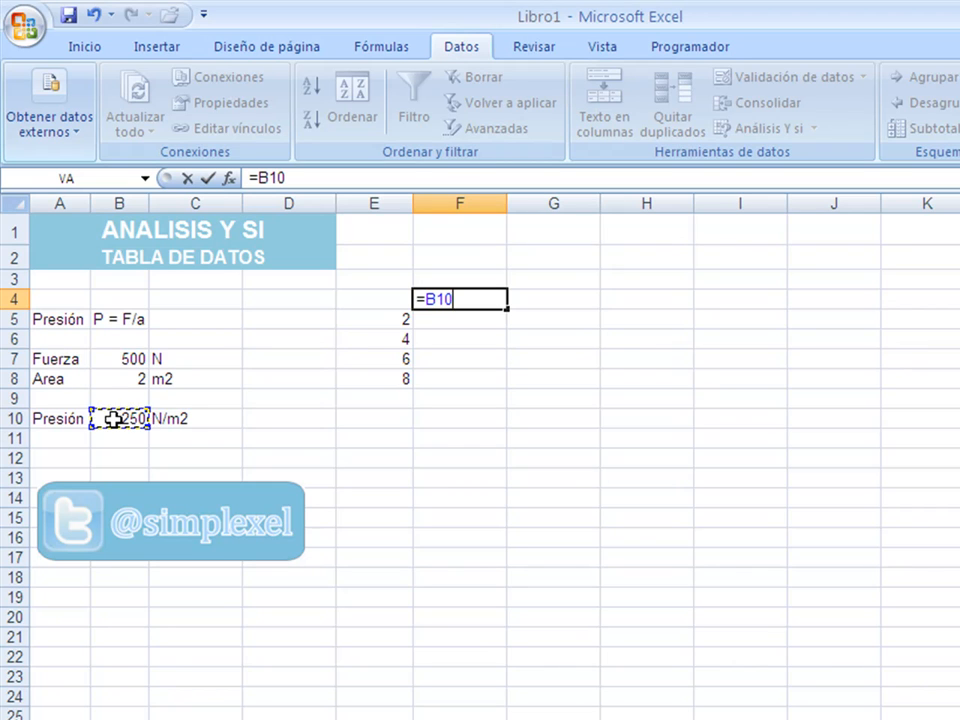
{"action": "key", "text": "Return"}
{"action": "key", "text": "Up"}
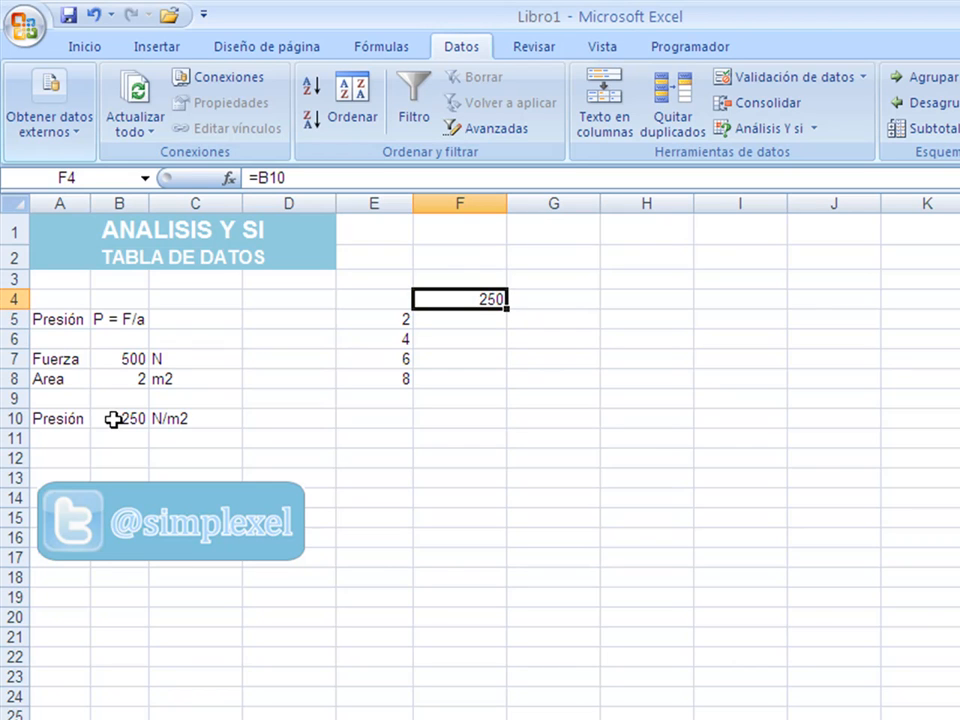
Create a one-variable data table over E4:F8 with the area cell $B$8 as the column input cell
{"action": "left_click_drag", "start_coordinate": [372, 301], "coordinate": [471, 372]}
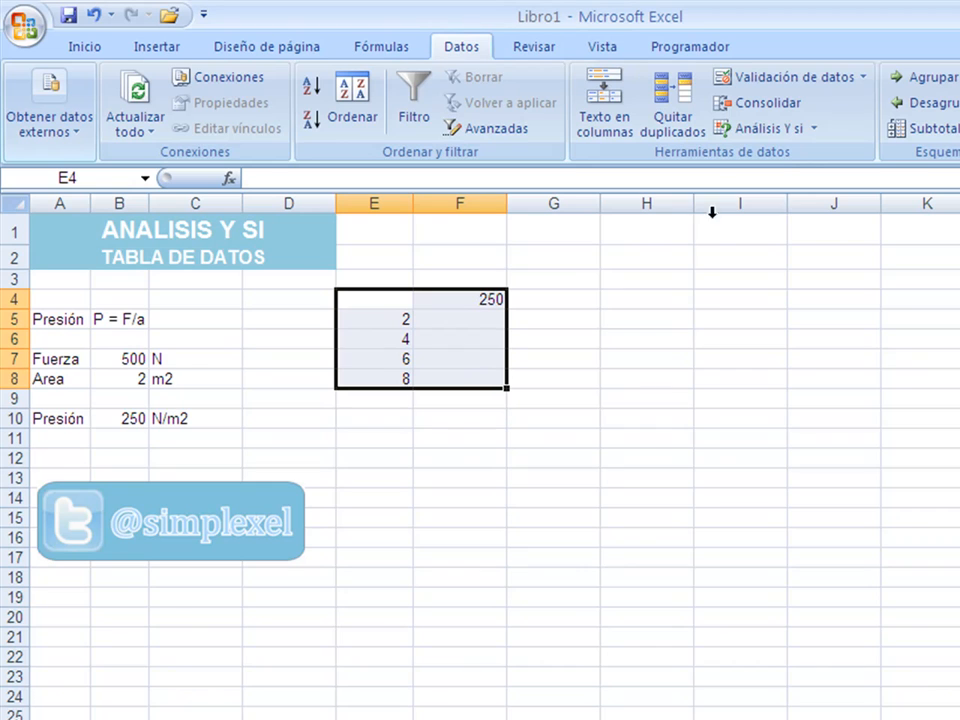
{"action": "left_click", "coordinate": [810, 132]}
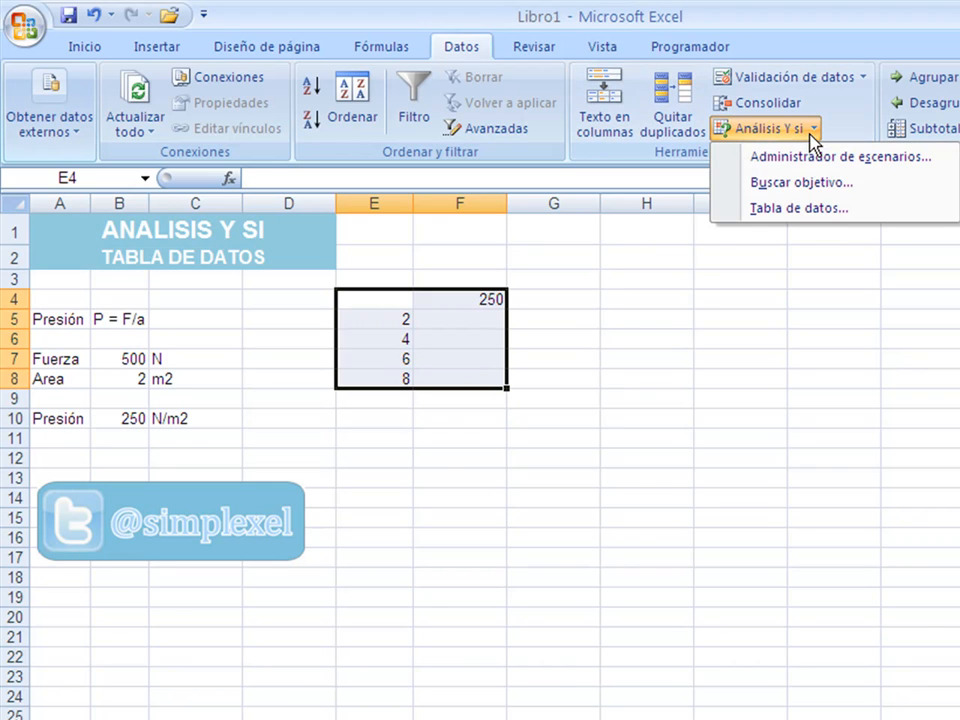
{"action": "left_click", "coordinate": [812, 214]}
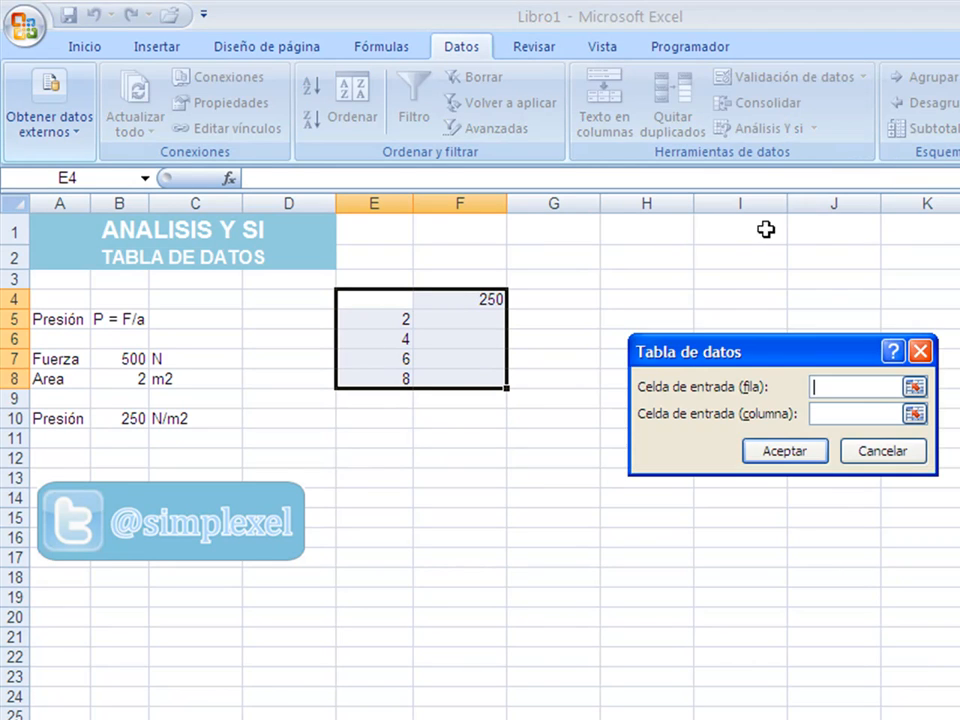
{"action": "left_click_drag", "start_coordinate": [740, 352], "coordinate": [440, 436]}
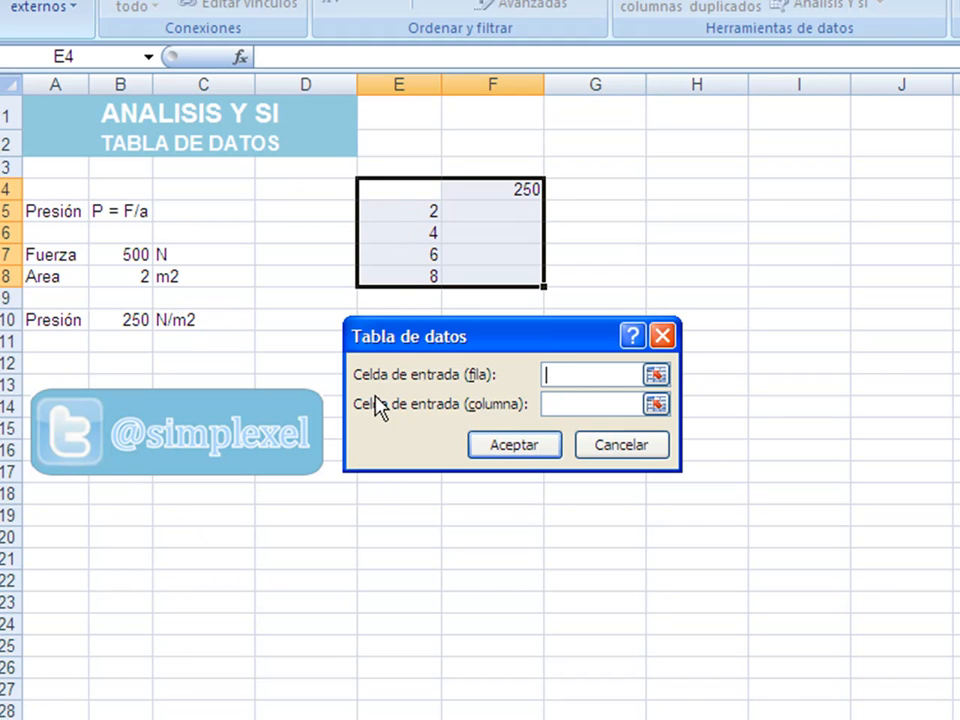
{"action": "left_click", "coordinate": [656, 404]}
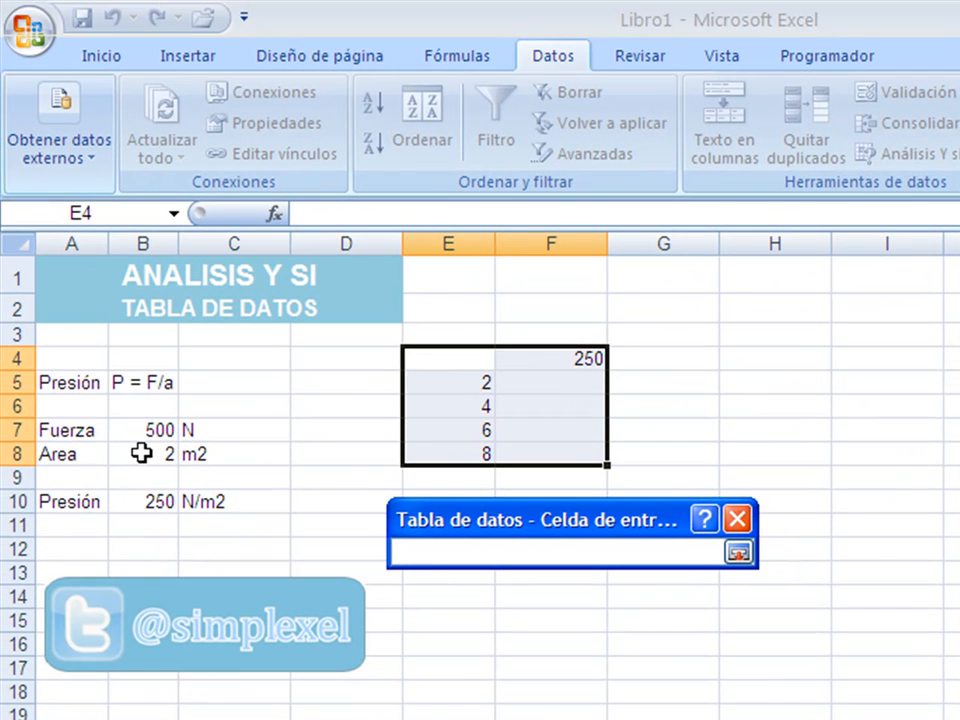
{"action": "left_click", "coordinate": [132, 387]}
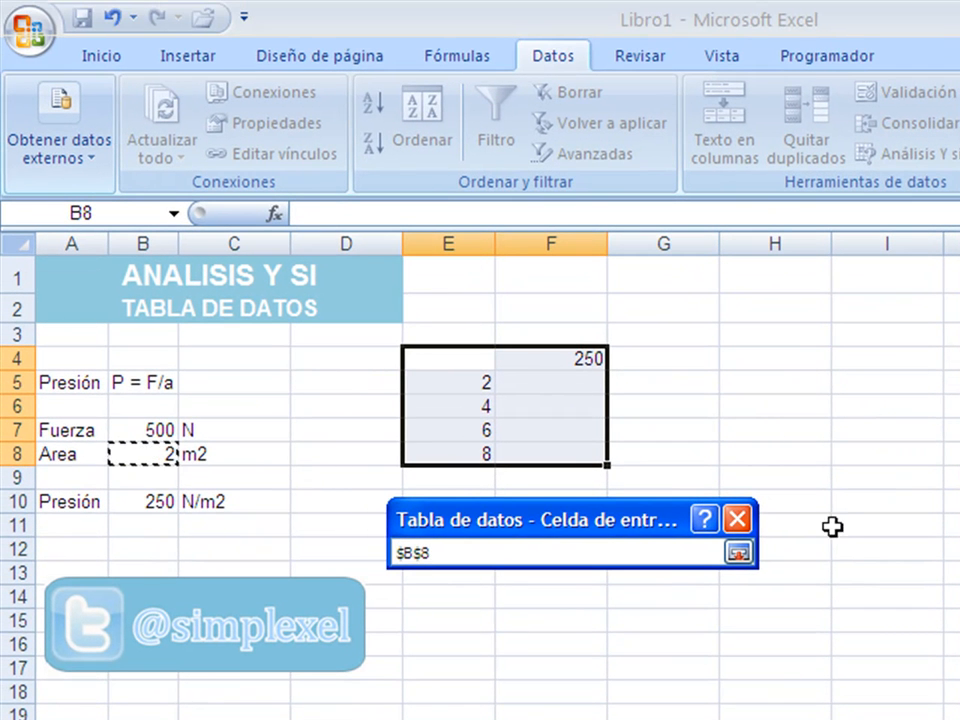
{"action": "left_click", "coordinate": [738, 552]}
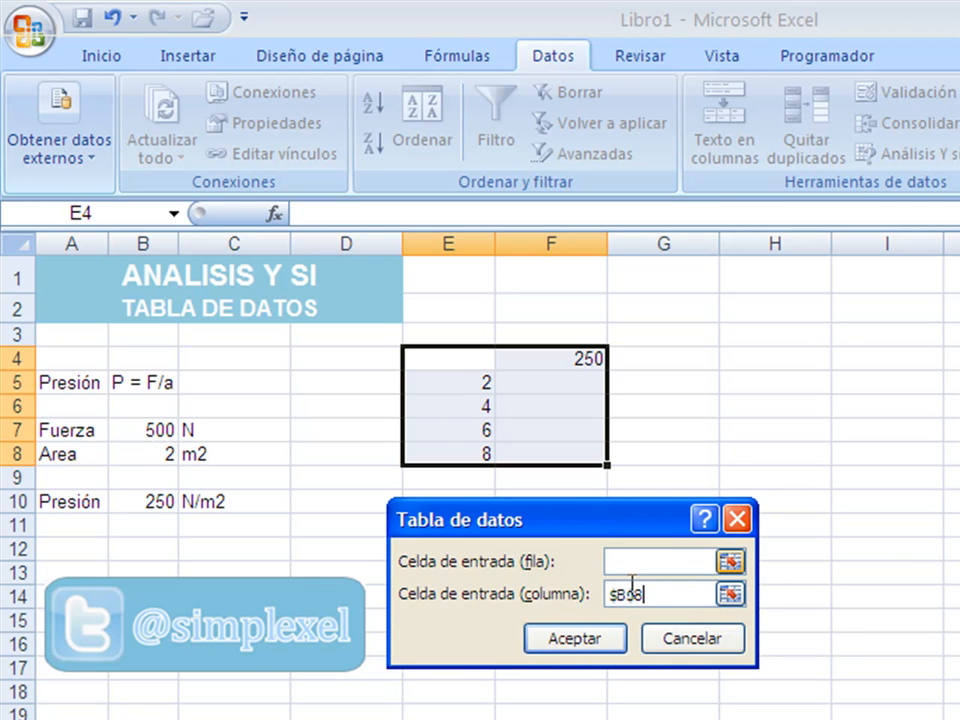
{"action": "left_click", "coordinate": [568, 638]}
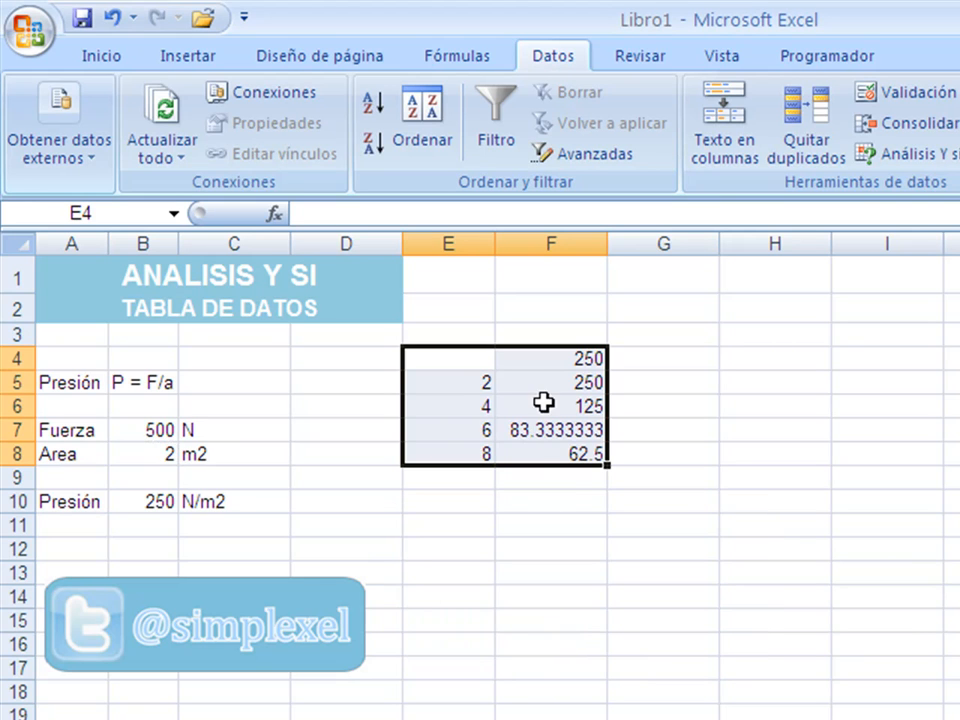
Format the data table results in F5:F8 with the Número format
{"action": "left_click_drag", "start_coordinate": [543, 382], "coordinate": [540, 444]}
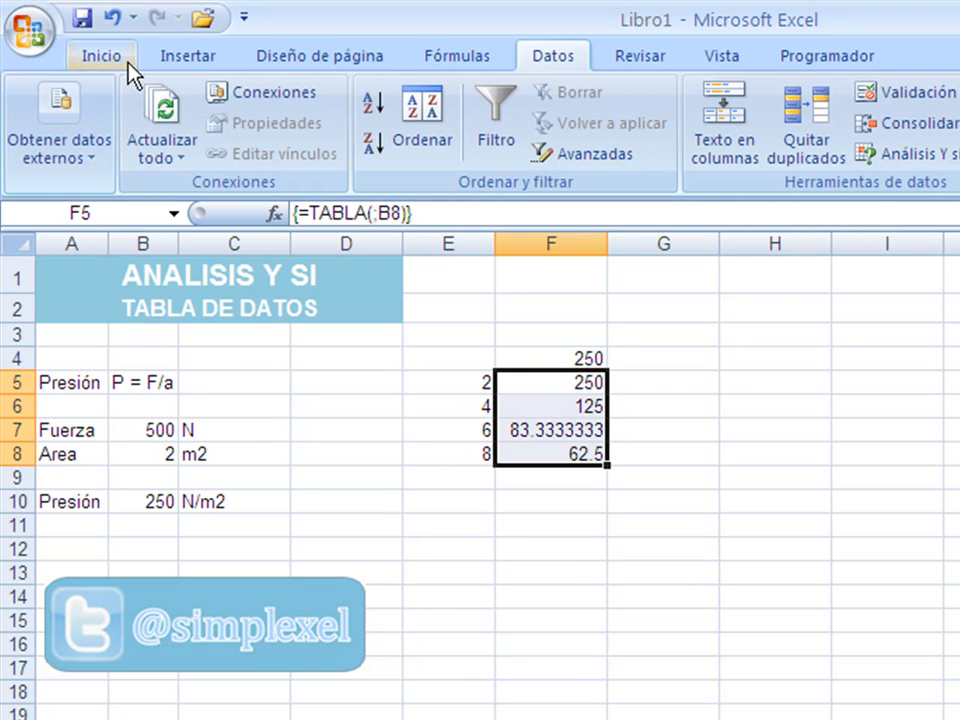
{"action": "left_click", "coordinate": [129, 66]}
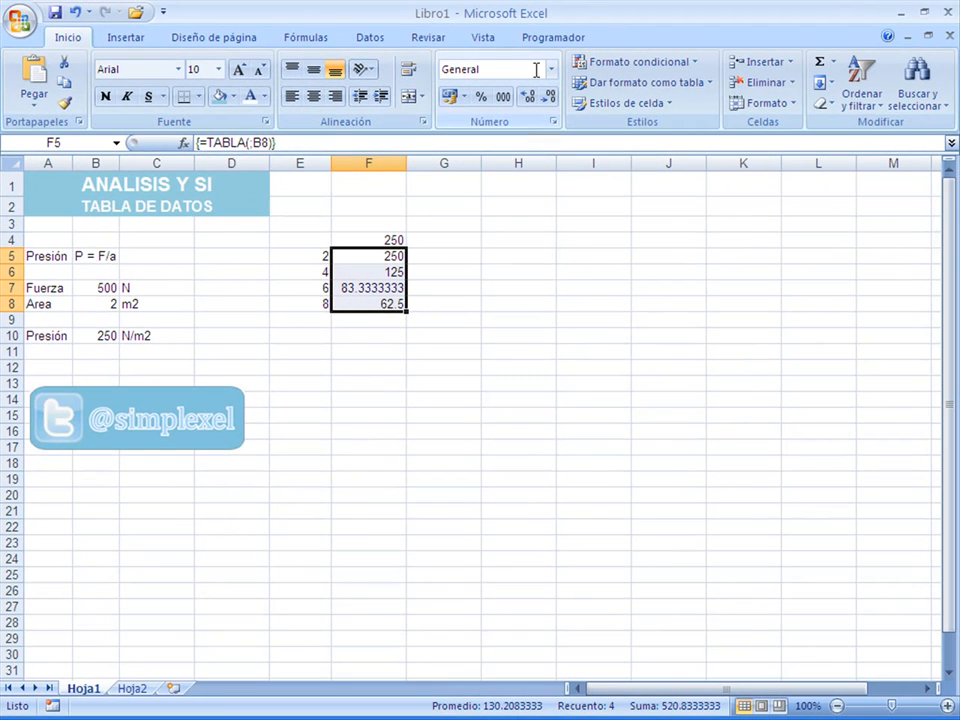
{"action": "left_click", "coordinate": [551, 69]}
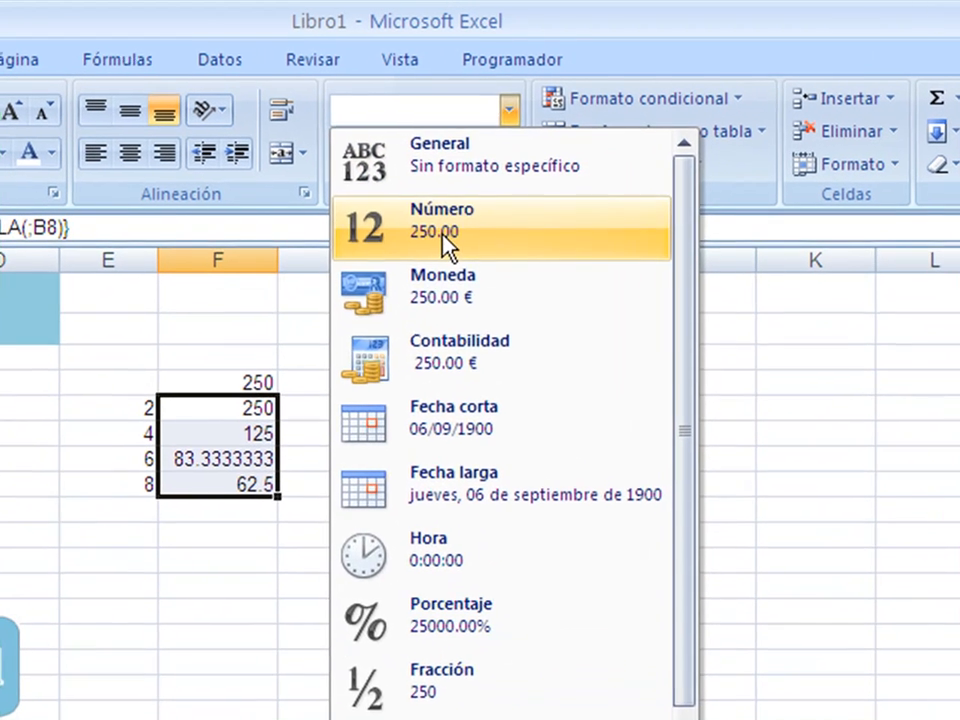
{"action": "left_click", "coordinate": [490, 186]}
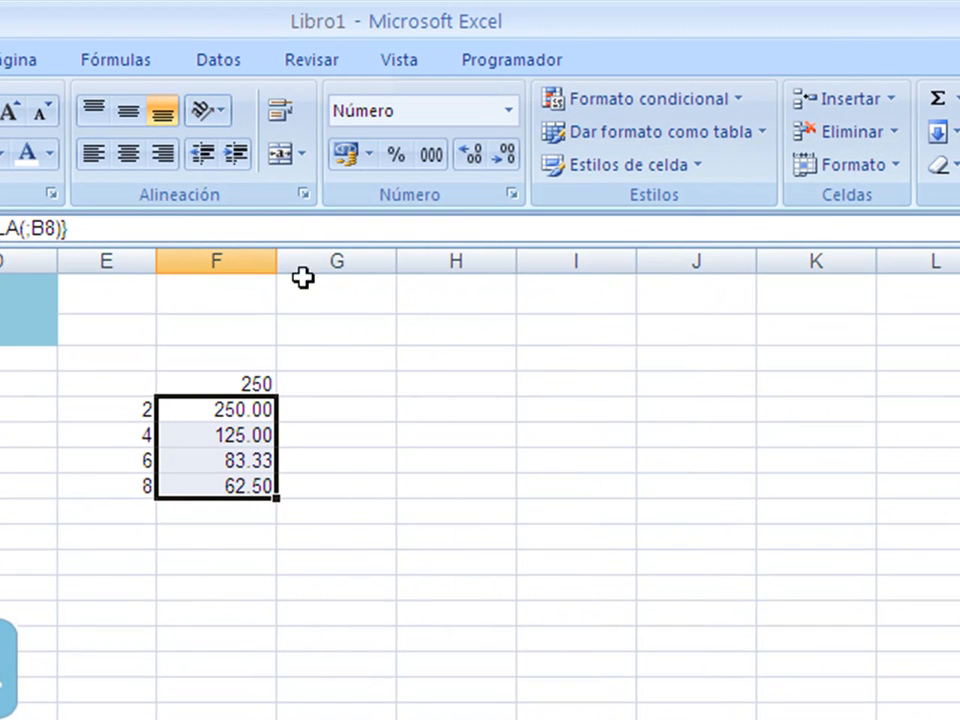
{"action": "left_click", "coordinate": [171, 509]}
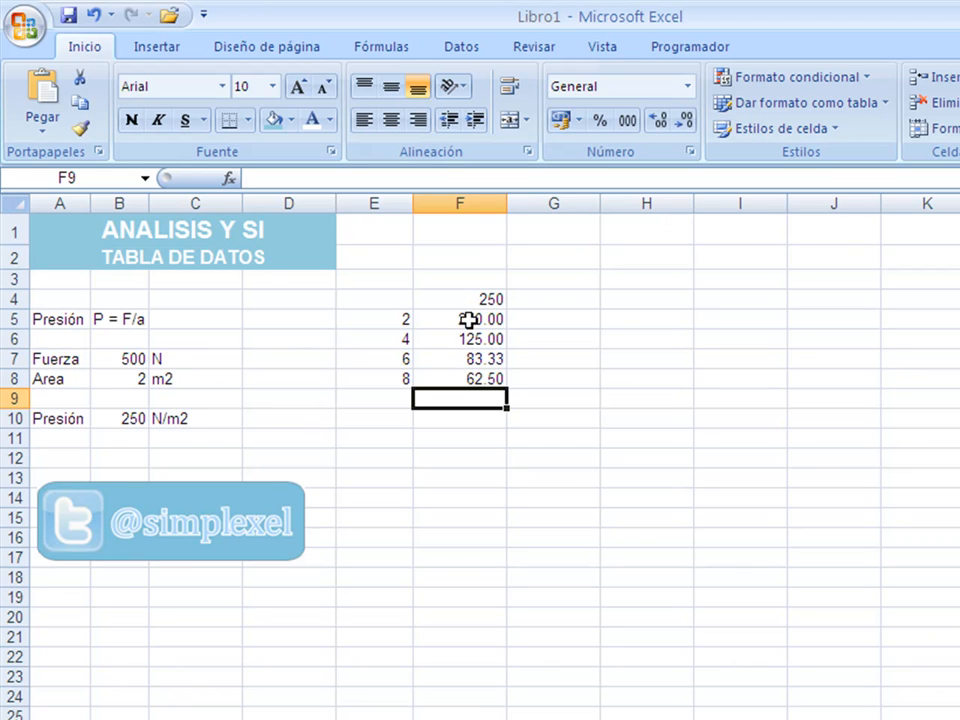
Change the force in cell B7 to 1000
{"action": "left_click", "coordinate": [112, 356]}
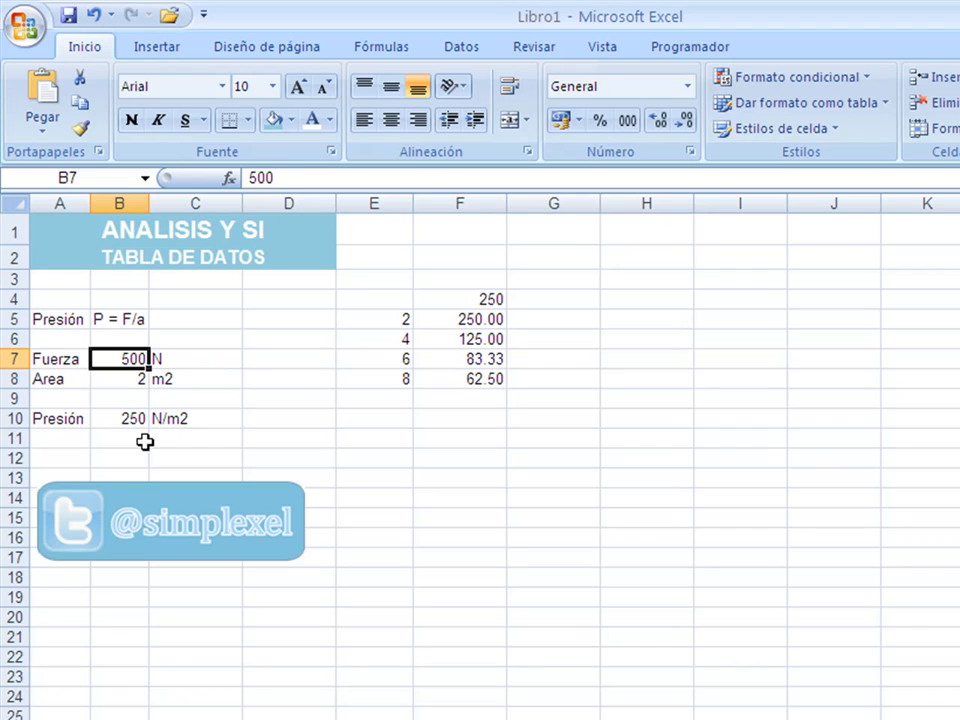
{"action": "type", "text": "1000"}
{"action": "key", "text": "Return"}
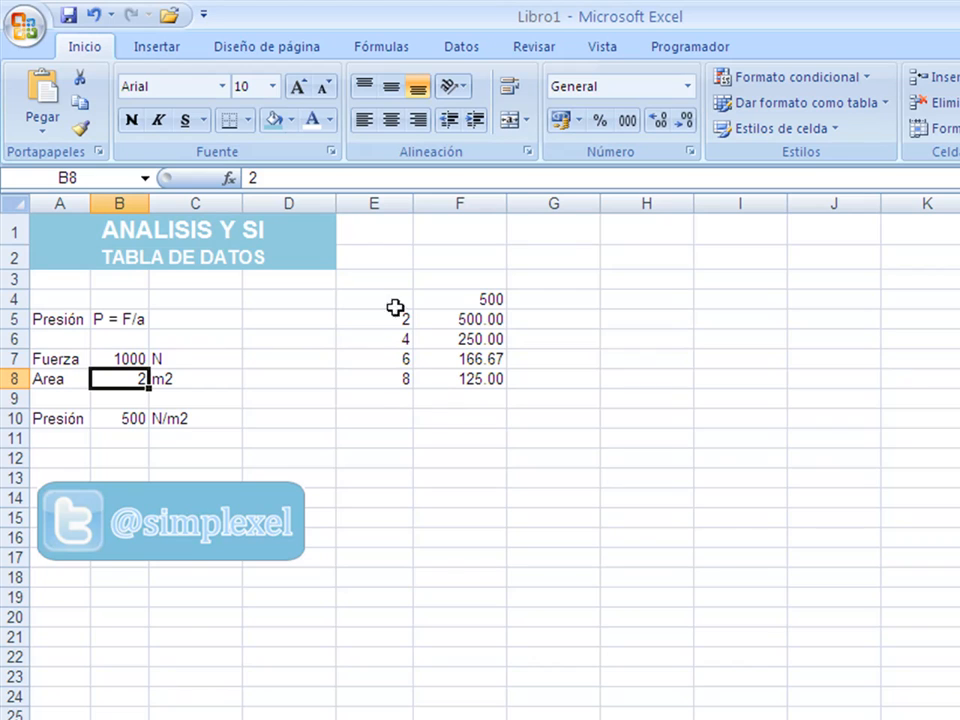
Change the first area value of the data table, in cell E5, to 4
{"action": "left_click", "coordinate": [399, 381]}
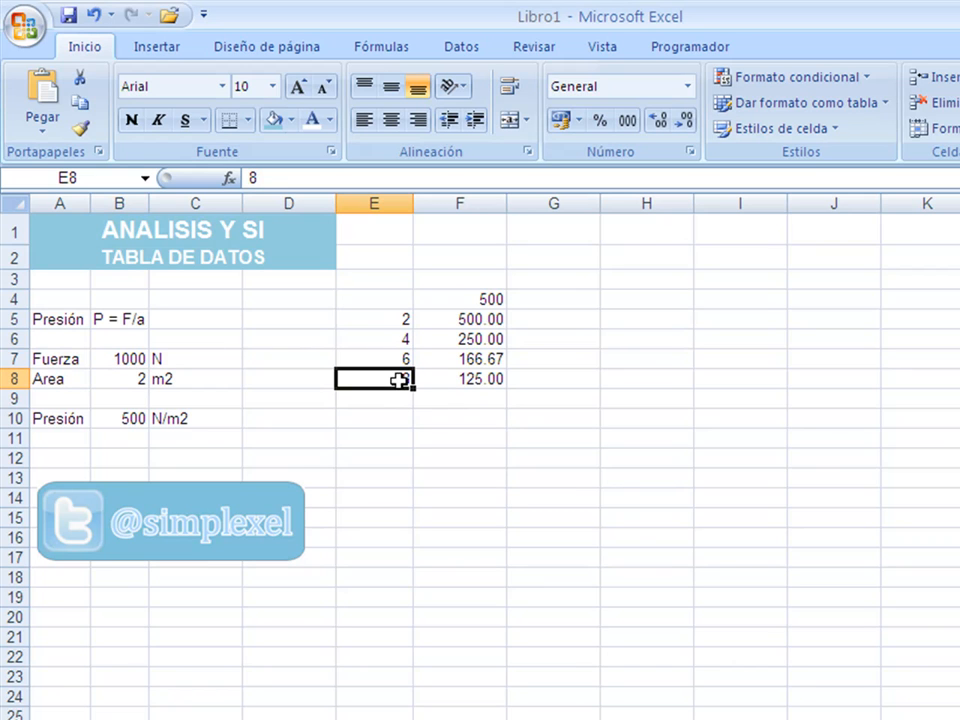
{"action": "key", "text": "Up"}
{"action": "key", "text": "Up"}
{"action": "key", "text": "Up"}
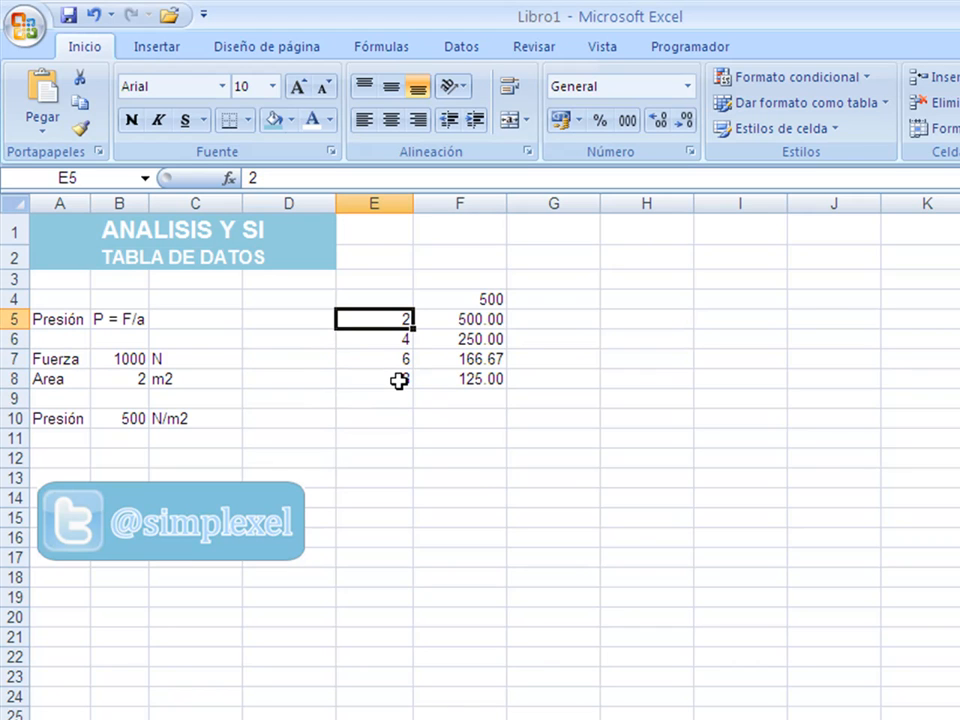
{"action": "type", "text": "4"}
{"action": "key", "text": "Return"}
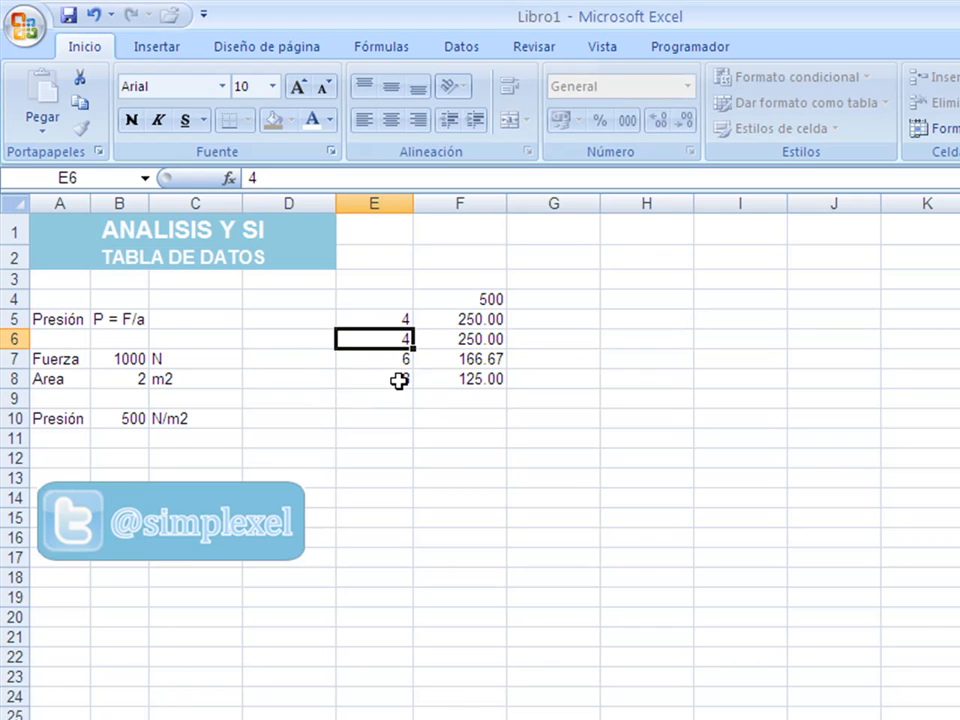
Change the remaining area values of the data table in E6:E8 to 8, 12 and 16
{"action": "type", "text": "8"}
{"action": "key", "text": "Return"}
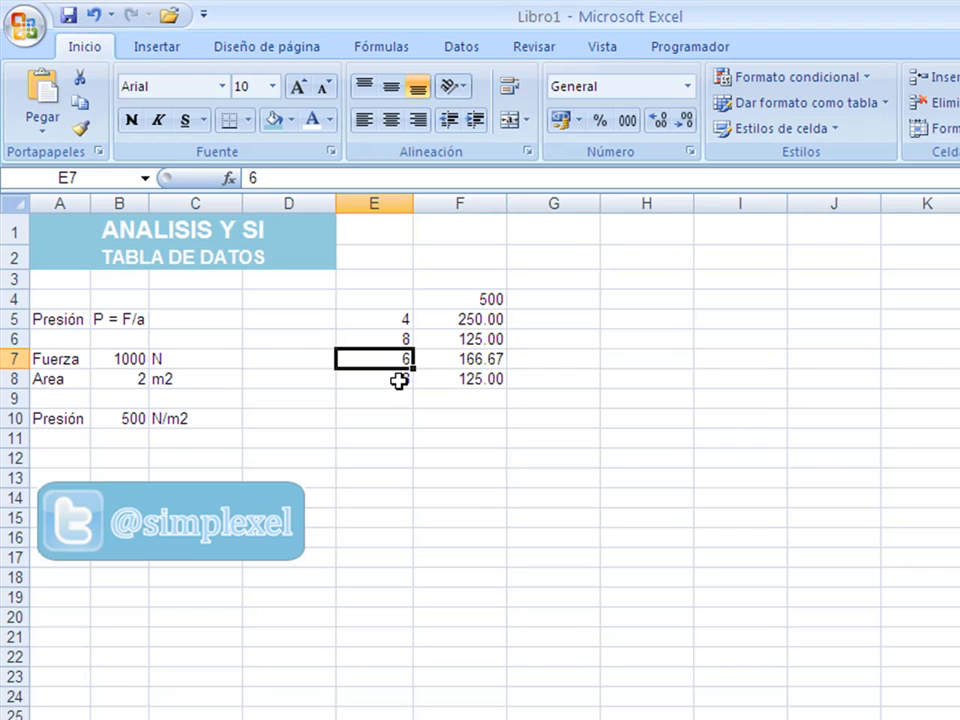
{"action": "type", "text": "12"}
{"action": "key", "text": "Return"}
{"action": "type", "text": "16"}
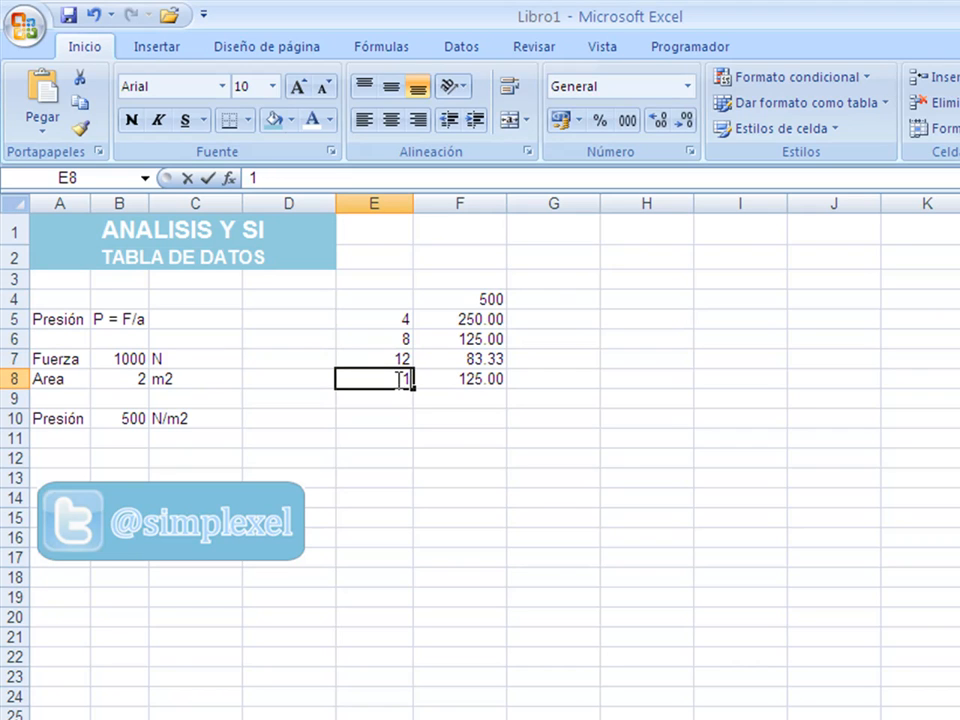
{"action": "key", "text": "Return"}
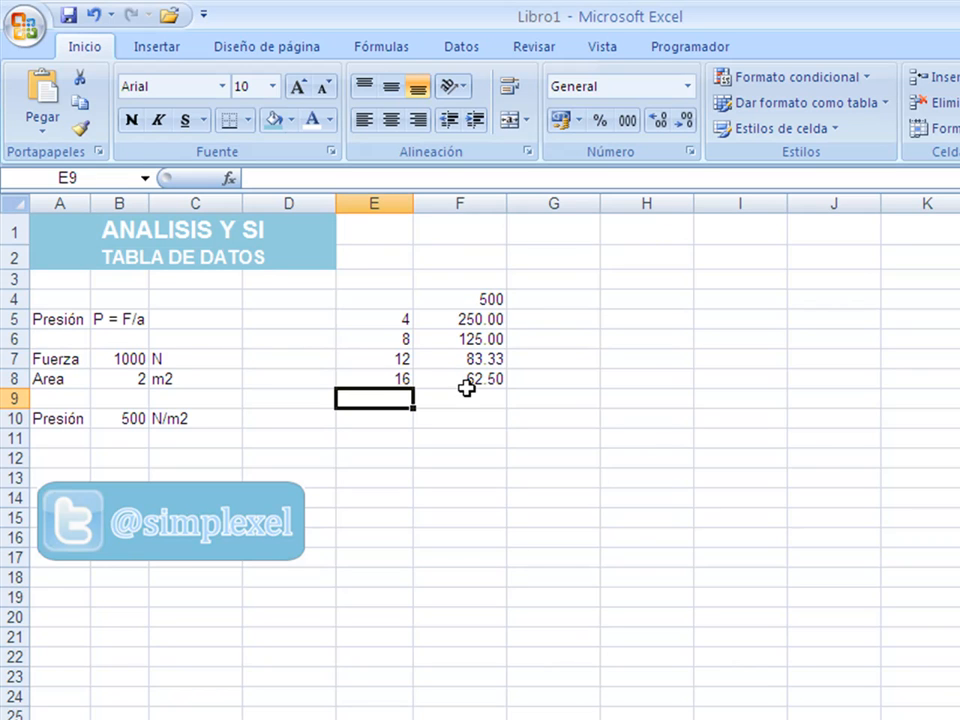
{"action": "left_click", "coordinate": [396, 380]}
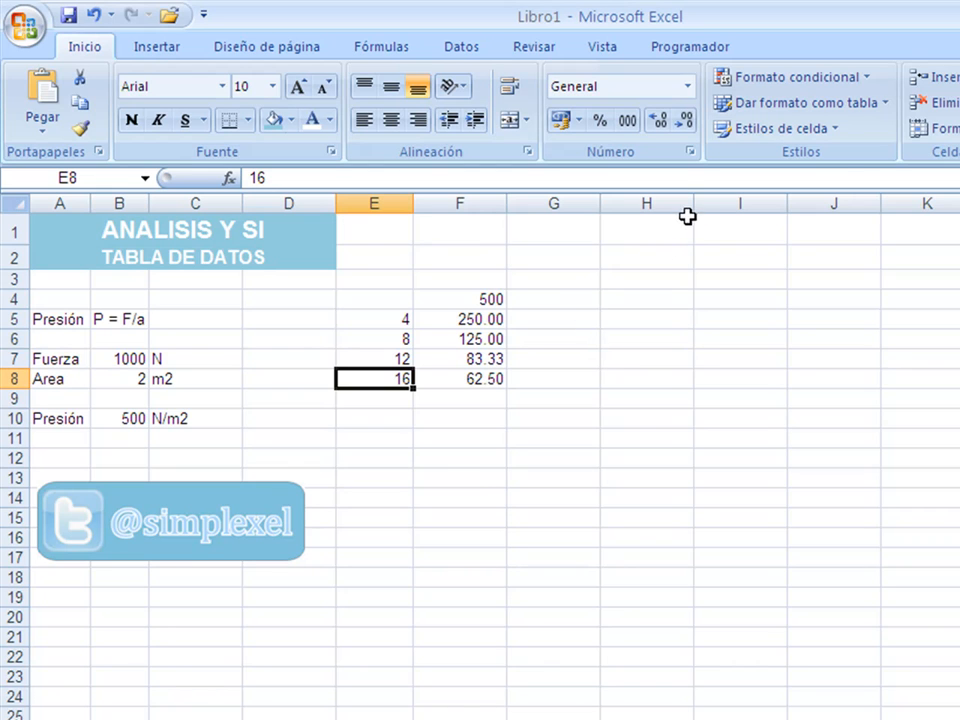
Narrow column H and enter the force values 500, 1000, 2000 and 4000 in H5:H8
{"action": "left_click_drag", "start_coordinate": [687, 202], "coordinate": [665, 202]}
{"action": "left_click", "coordinate": [624, 314]}
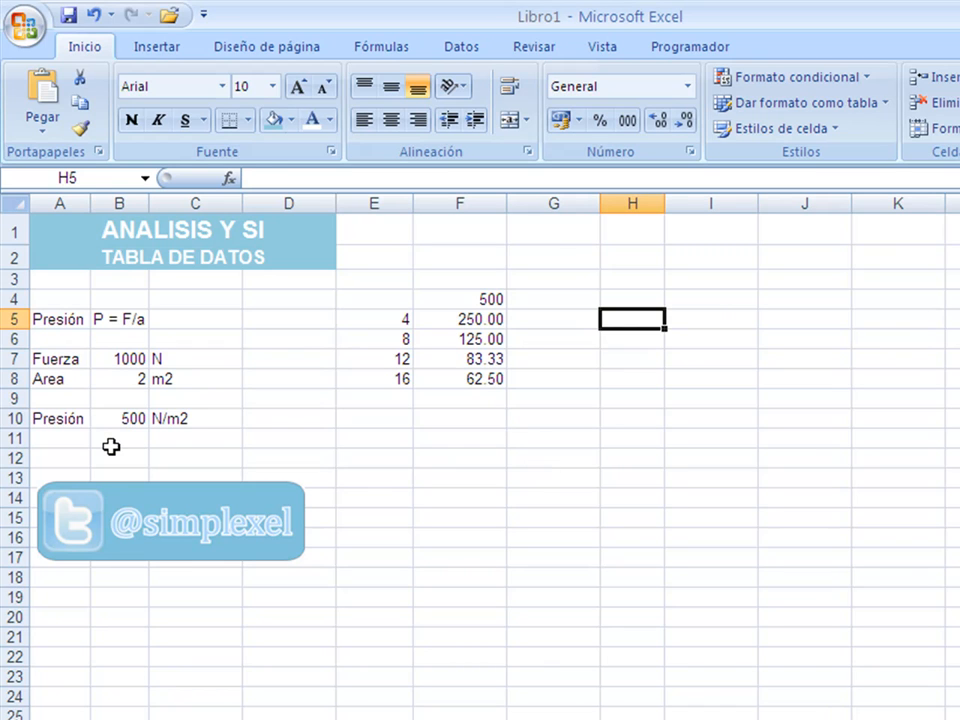
{"action": "type", "text": "500"}
{"action": "key", "text": "Return"}
{"action": "type", "text": "1000"}
{"action": "key", "text": "Return"}
{"action": "type", "text": "2"}
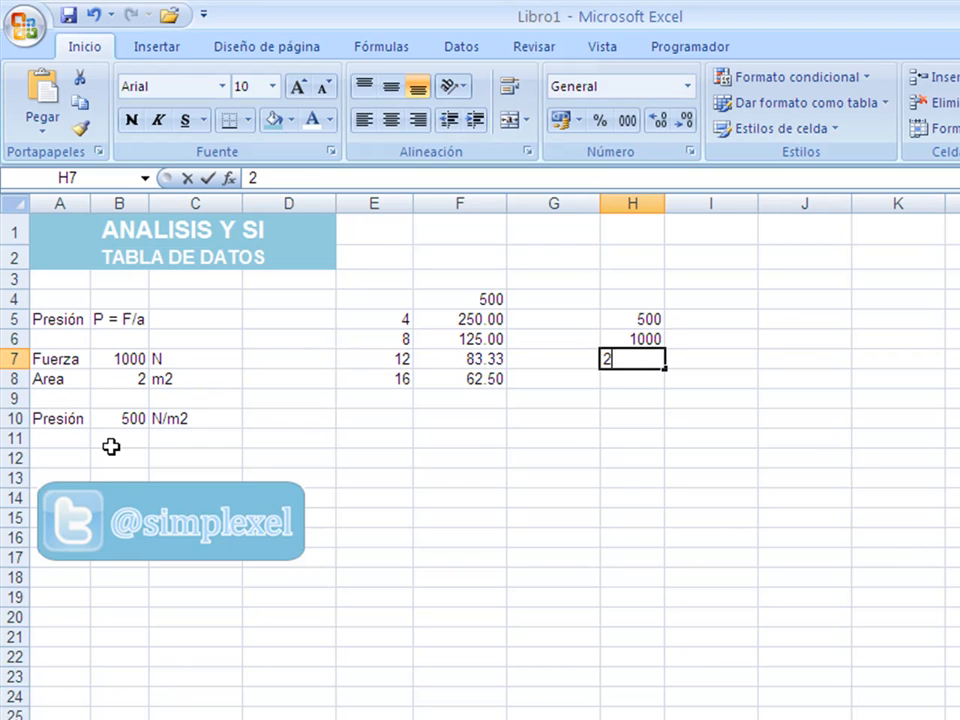
{"action": "type", "text": "000"}
{"action": "key", "text": "Return"}
{"action": "type", "text": "4000"}
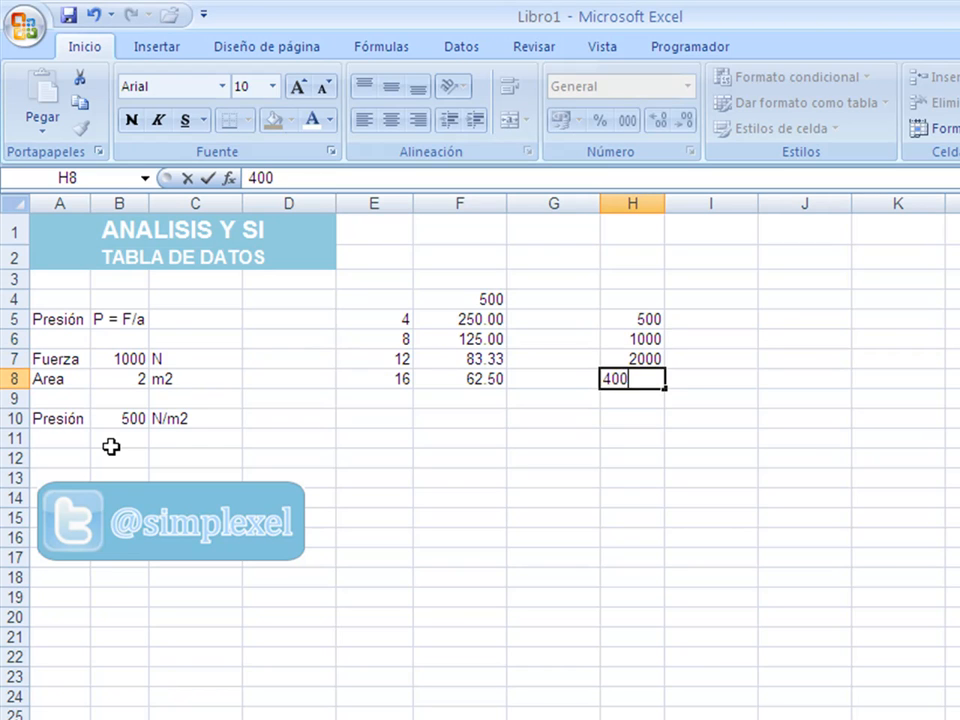
{"action": "key", "text": "Return"}
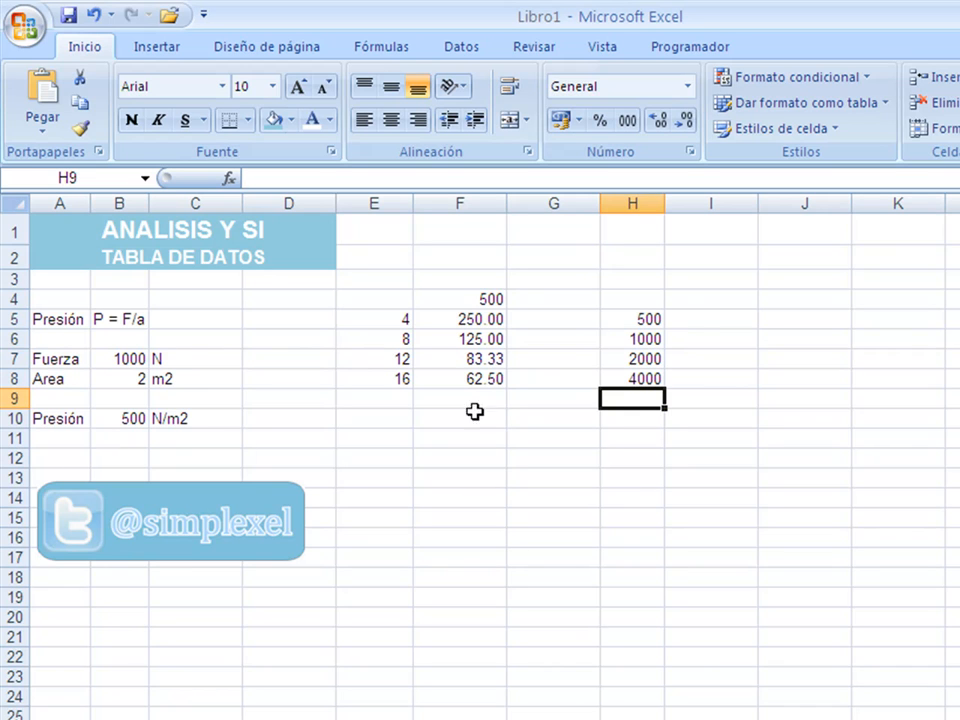
Link cell I4 to the pressure result with the formula =B10
{"action": "left_click", "coordinate": [677, 295]}
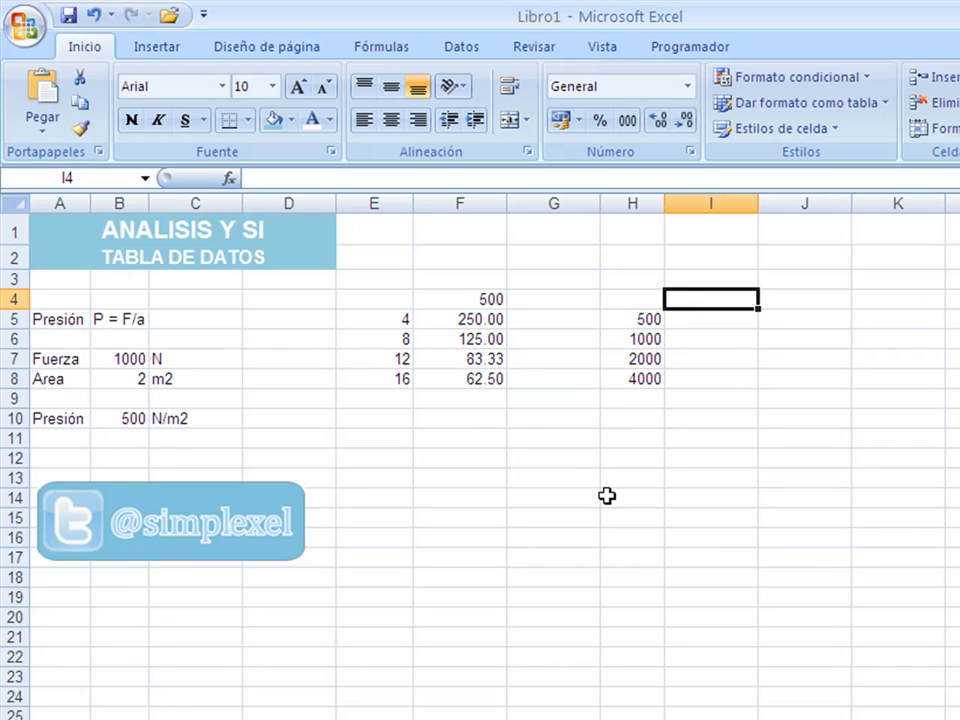
{"action": "type", "text": "="}
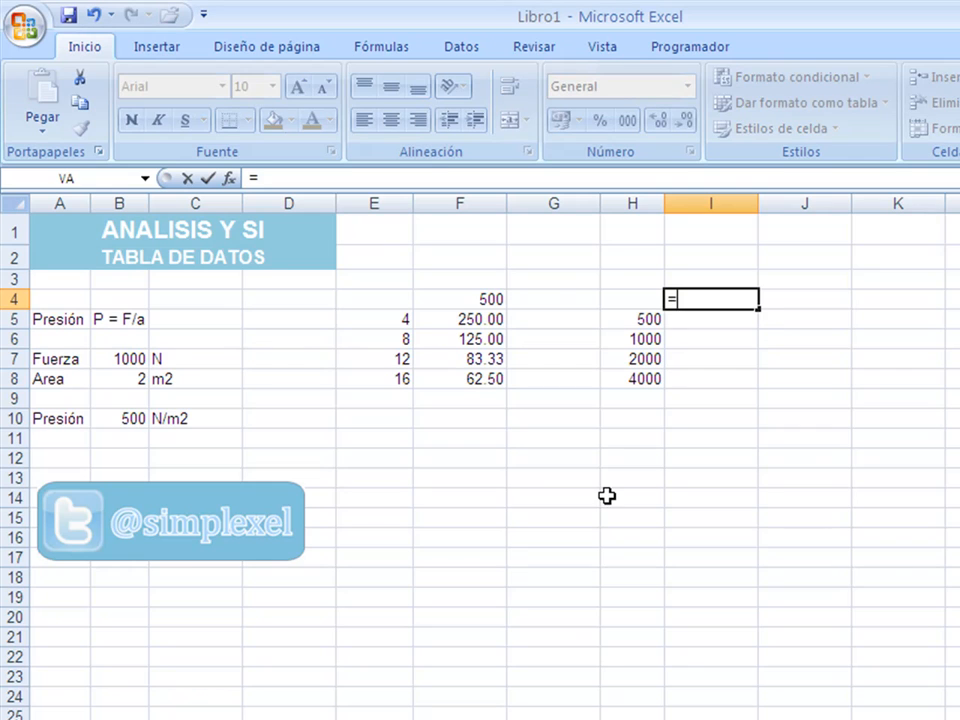
{"action": "left_click", "coordinate": [119, 418]}
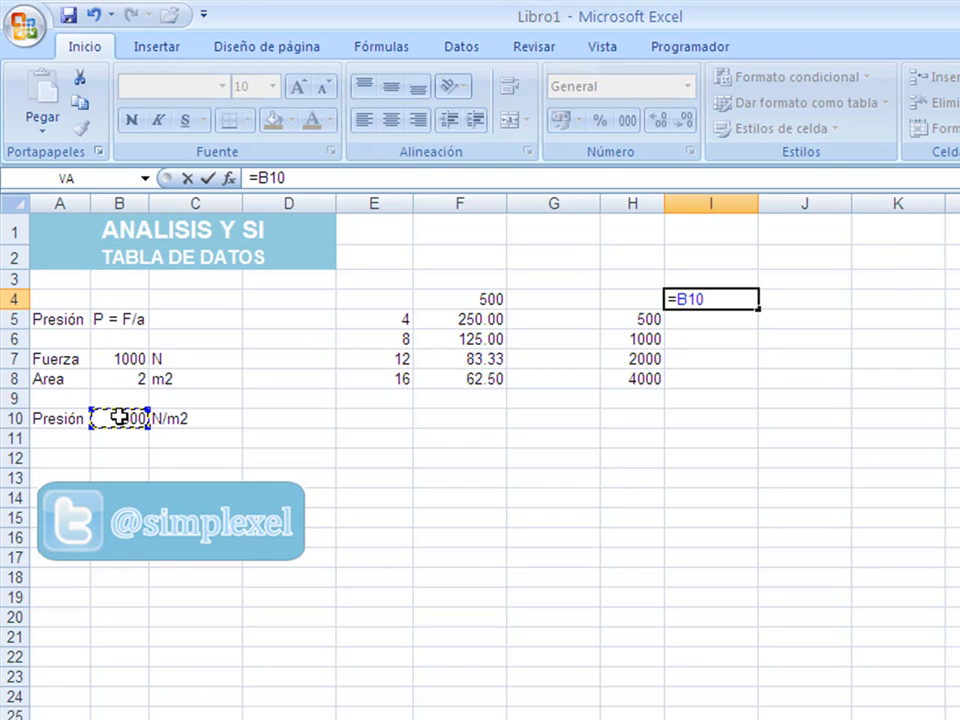
{"action": "key", "text": "Return"}
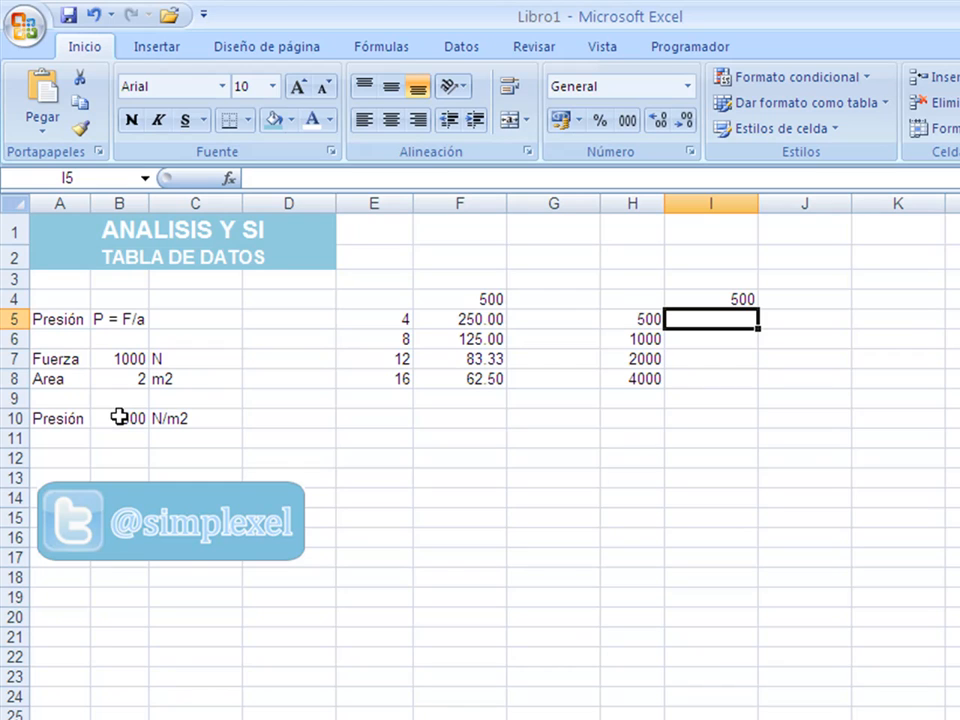
Create a one-variable data table over H4:I8 with the force cell $B$7 as the column input cell
{"action": "left_click_drag", "start_coordinate": [620, 300], "coordinate": [688, 378]}
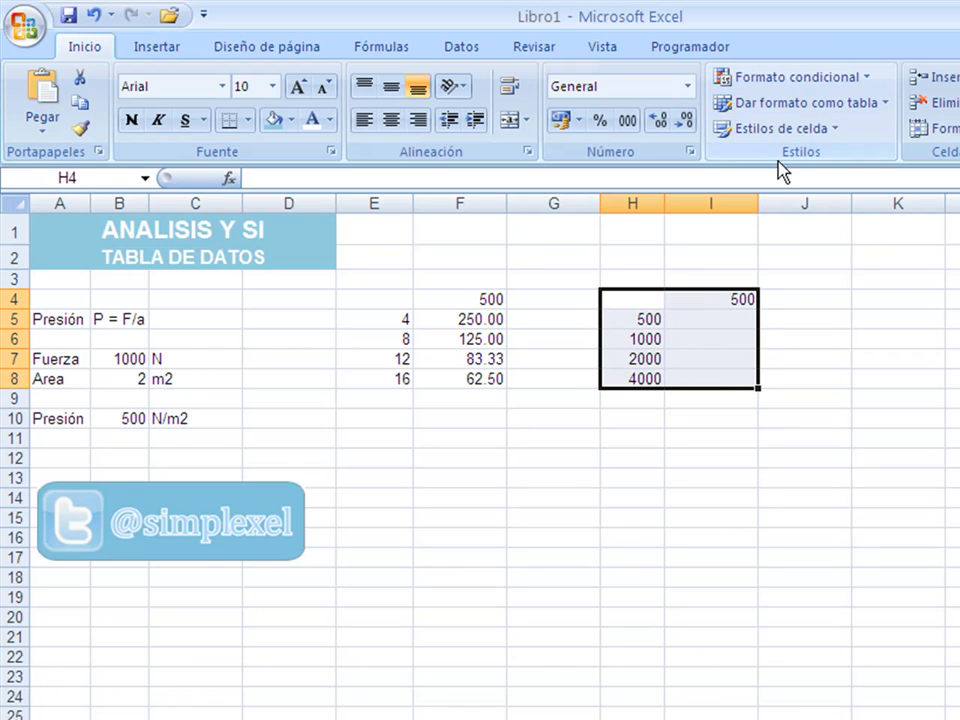
{"action": "left_click", "coordinate": [448, 46]}
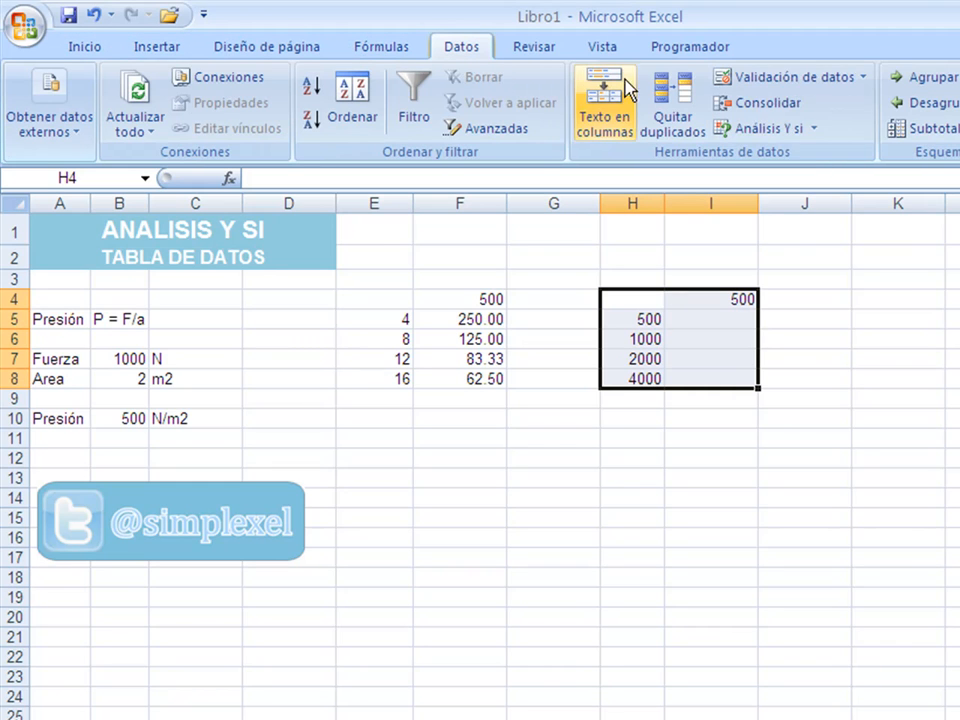
{"action": "left_click", "coordinate": [760, 134]}
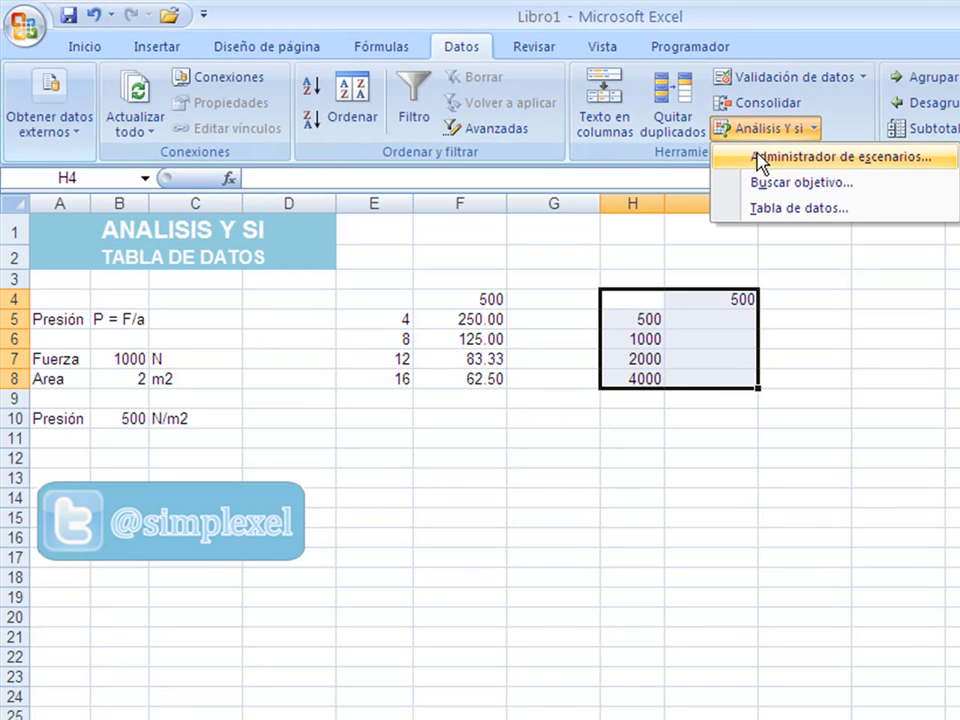
{"action": "left_click", "coordinate": [760, 209]}
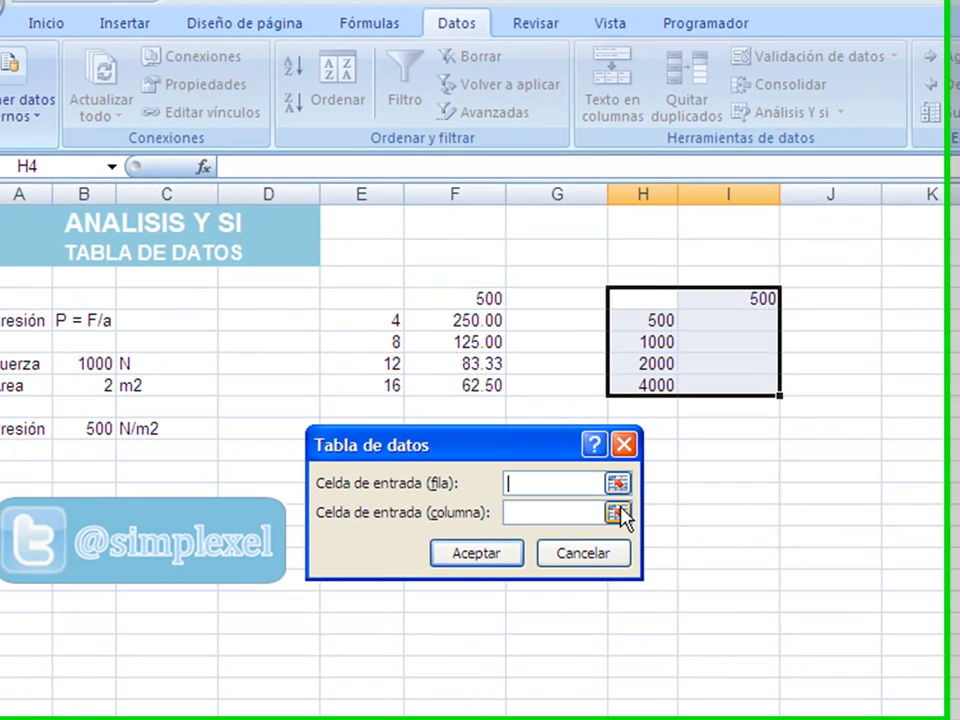
{"action": "key", "text": "Tab"}
{"action": "left_click", "coordinate": [645, 530]}
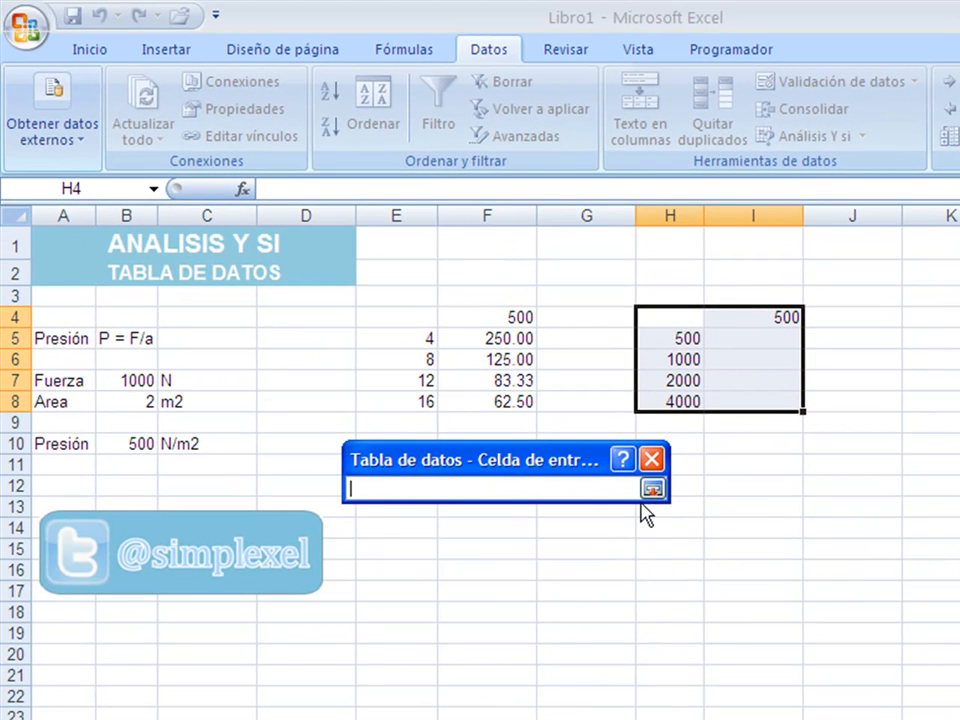
{"action": "left_click", "coordinate": [133, 381]}
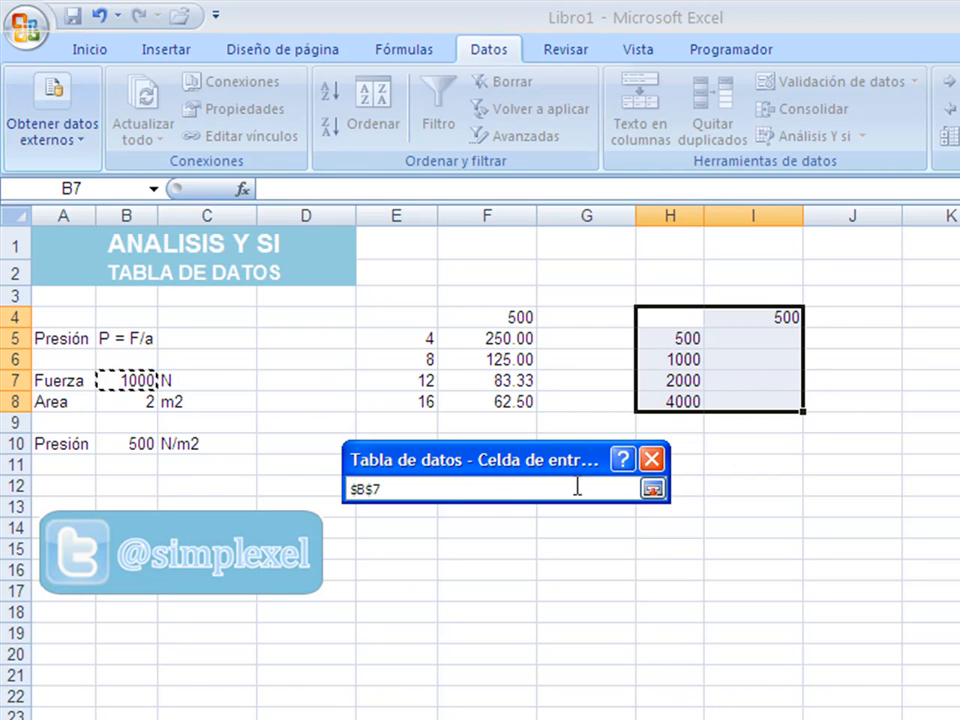
{"action": "left_click", "coordinate": [651, 490]}
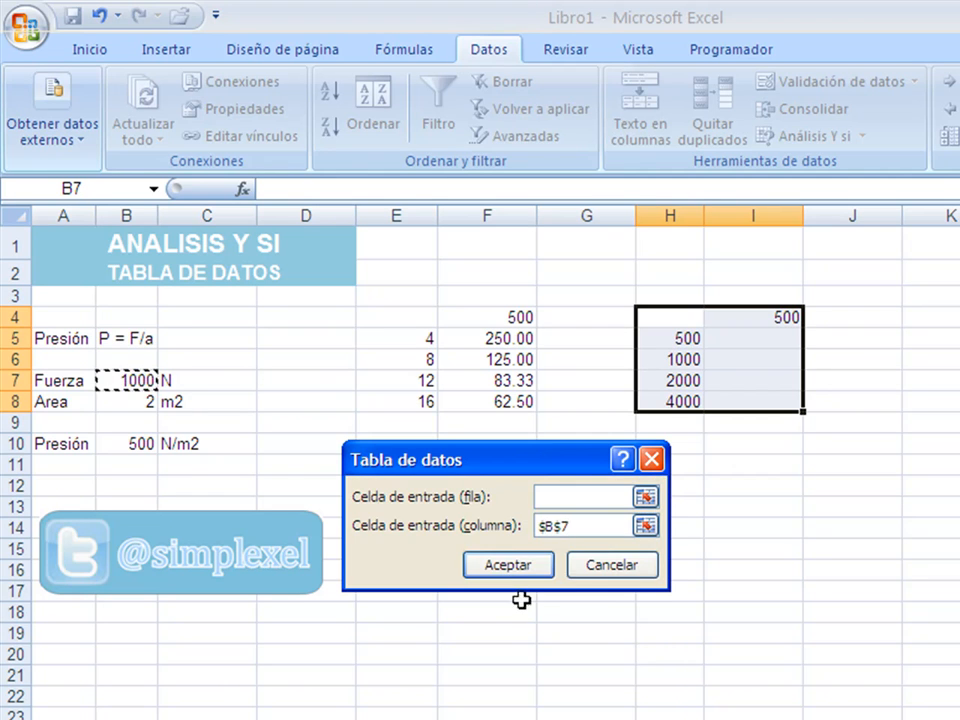
{"action": "left_click", "coordinate": [513, 570]}
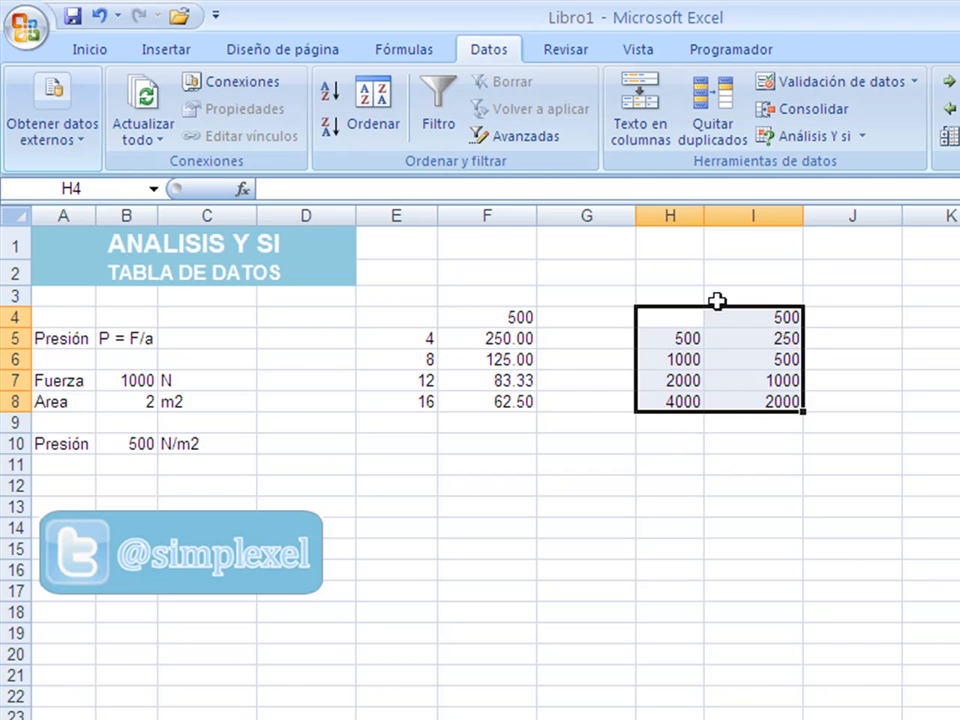
Label the force data table "Area Constante" in cell H3
{"action": "left_click", "coordinate": [675, 339]}
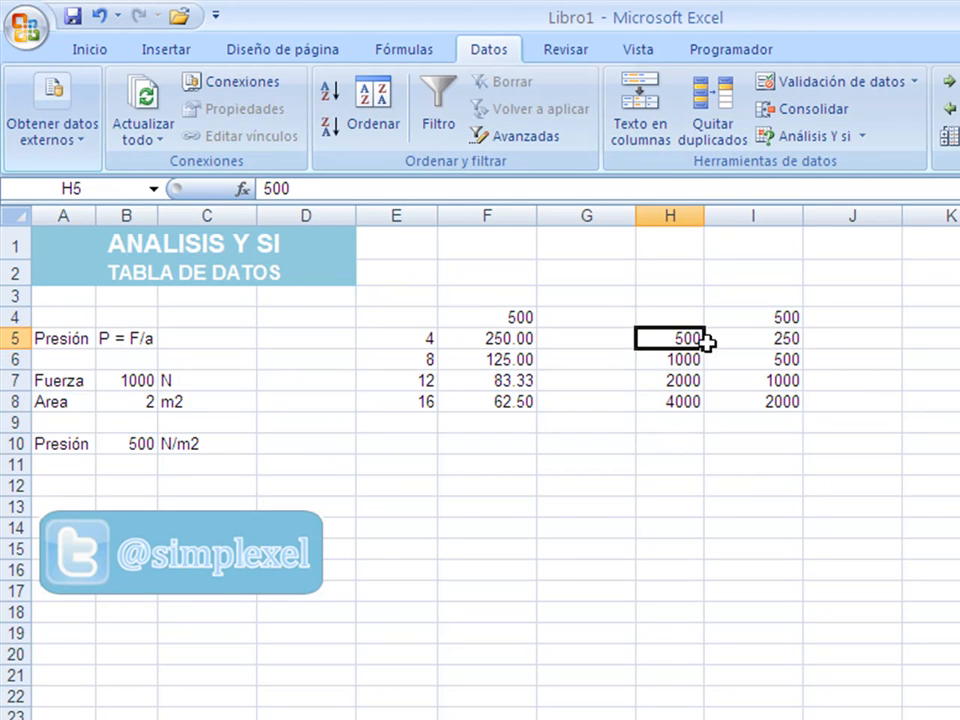
{"action": "left_click", "coordinate": [660, 315]}
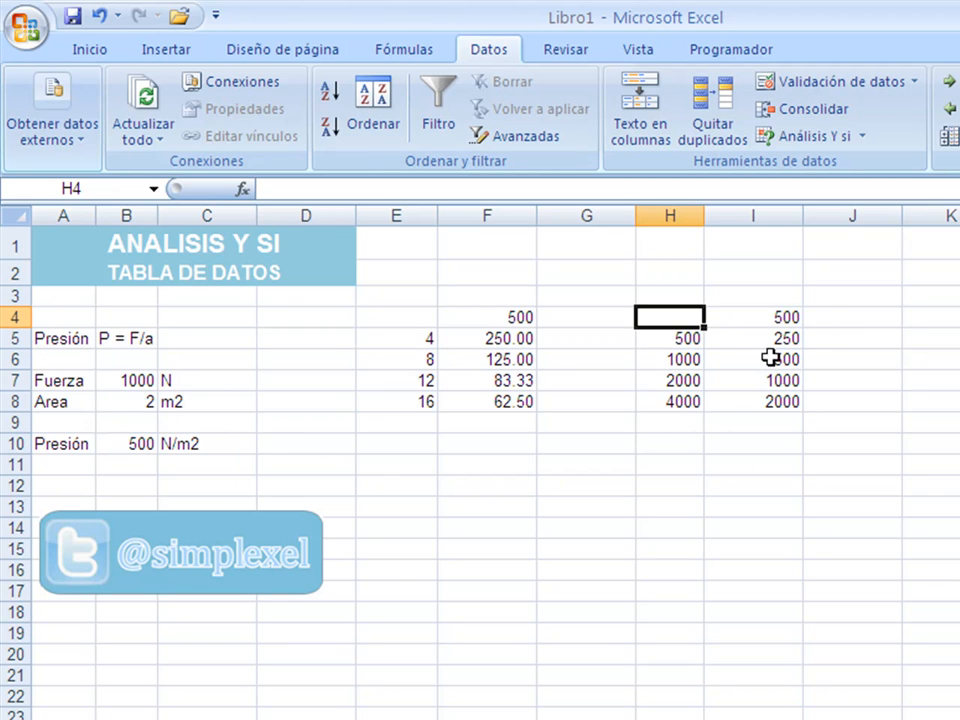
{"action": "left_click", "coordinate": [690, 293]}
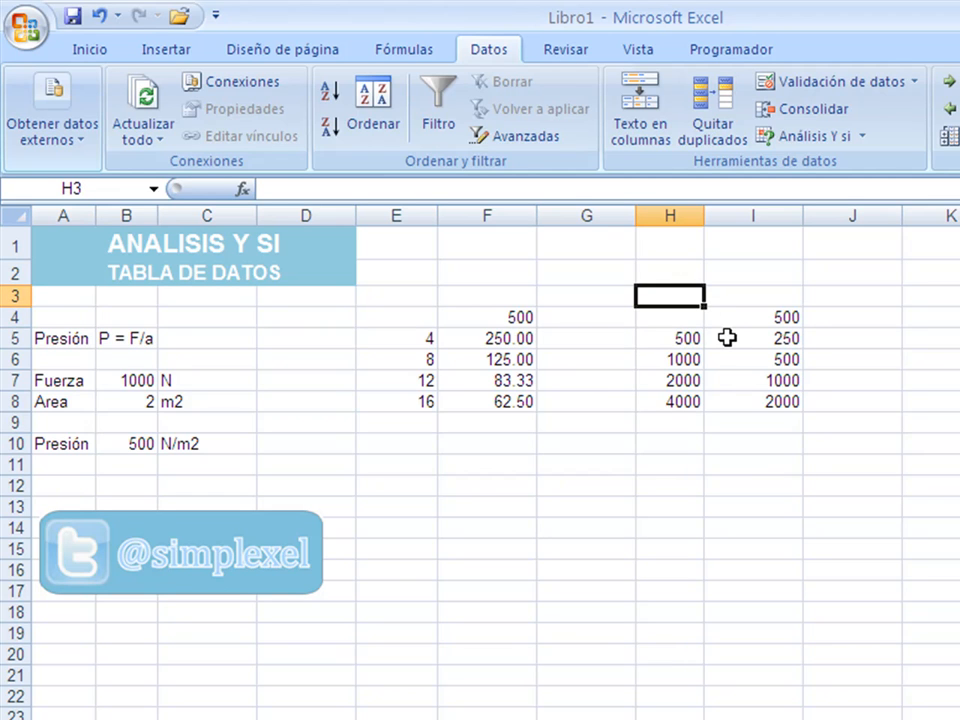
{"action": "type", "text": "Area Constante"}
{"action": "key", "text": "Return"}
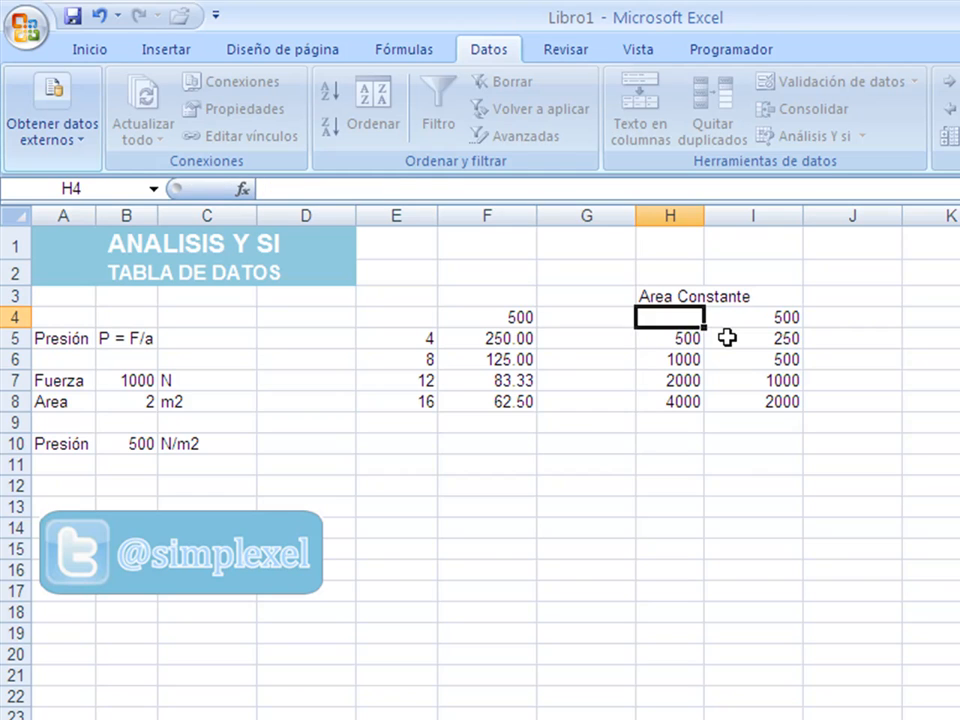
Examine the force values in H5 and H8 against their pressure results in I5 and I8
{"action": "key", "text": "Left"}
{"action": "key", "text": "Left"}
{"action": "key", "text": "Right"}
{"action": "key", "text": "Right"}
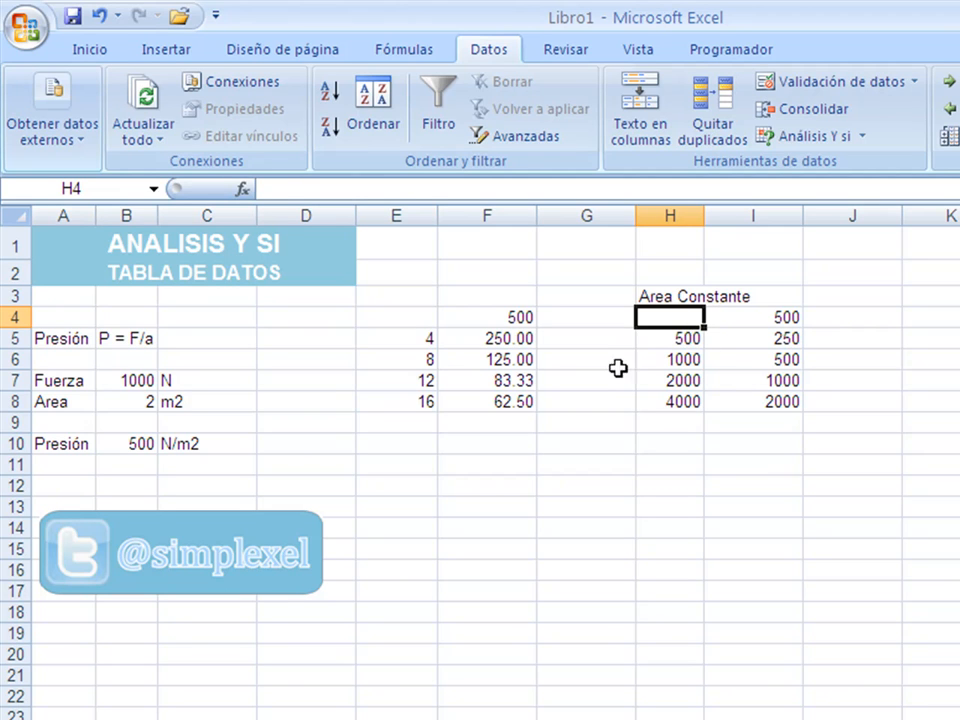
{"action": "left_click", "coordinate": [674, 341]}
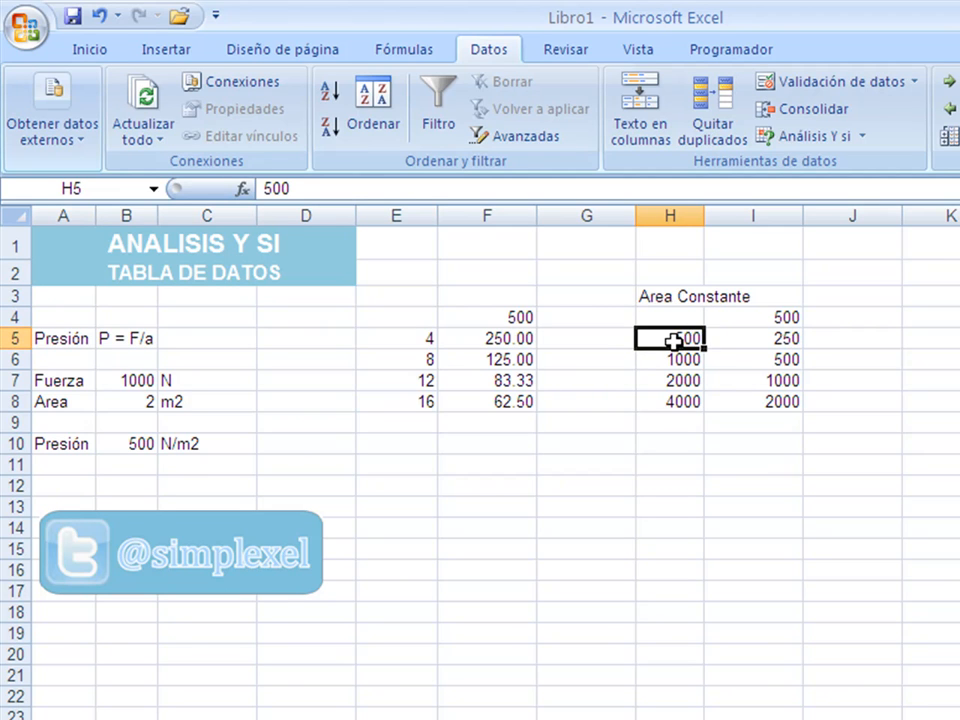
{"action": "left_click", "coordinate": [744, 342]}
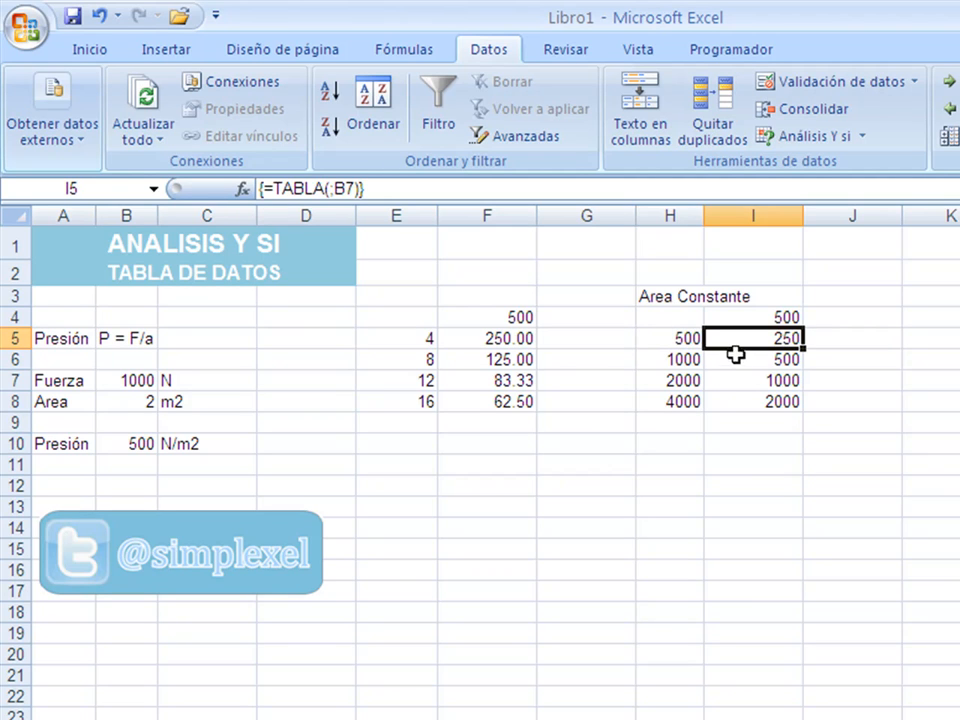
{"action": "left_click", "coordinate": [675, 402]}
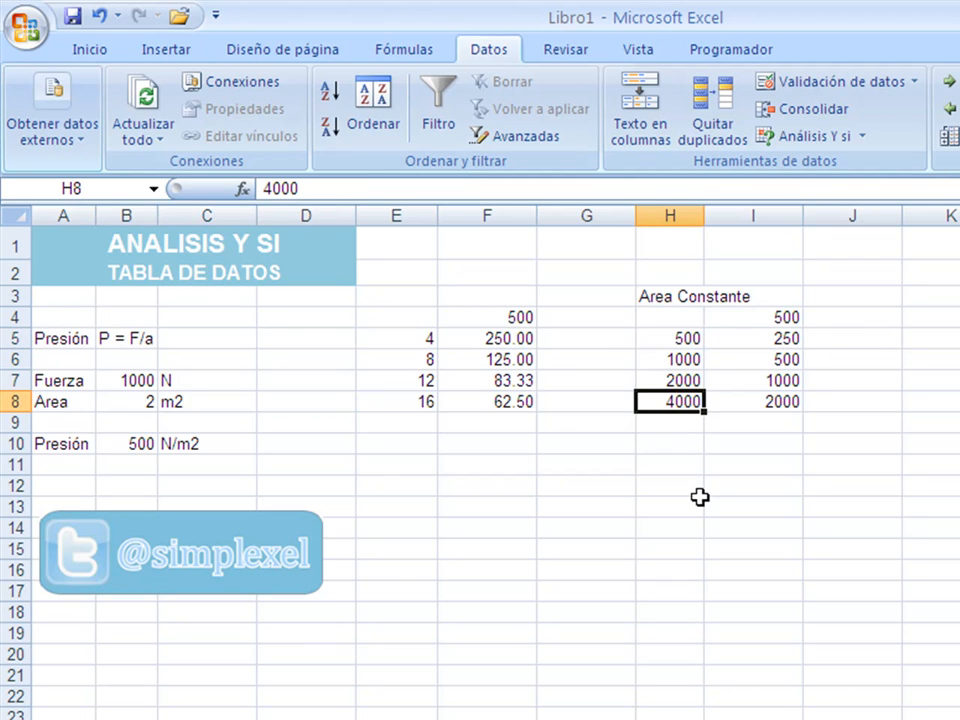
{"action": "left_click", "coordinate": [765, 398]}
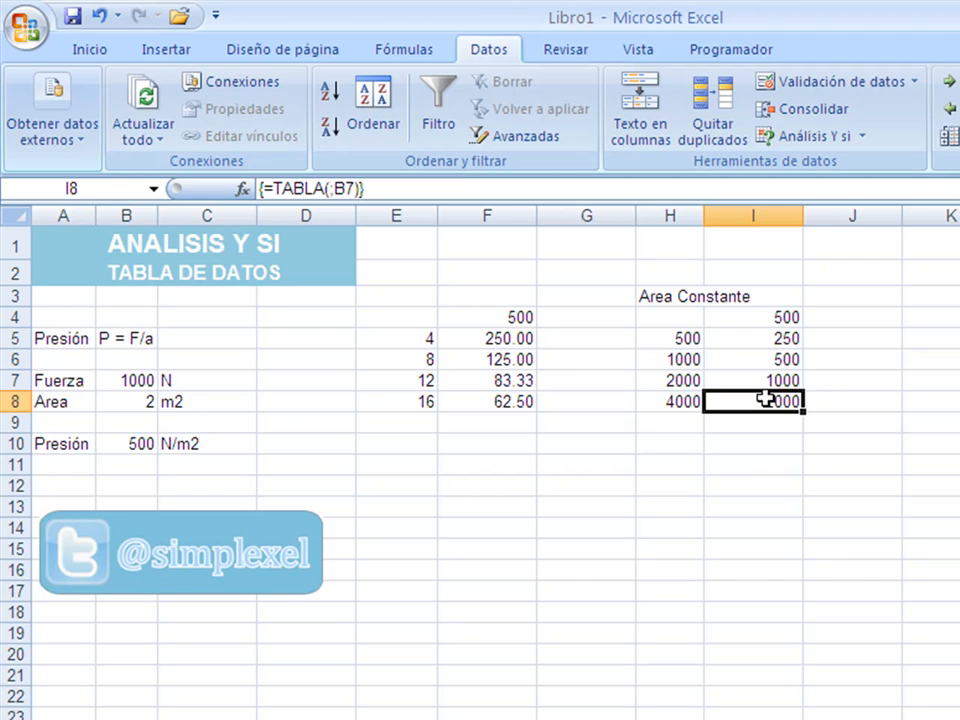
Label the area data table "Fuerza Constante" in cell E3
{"action": "left_click", "coordinate": [421, 290]}
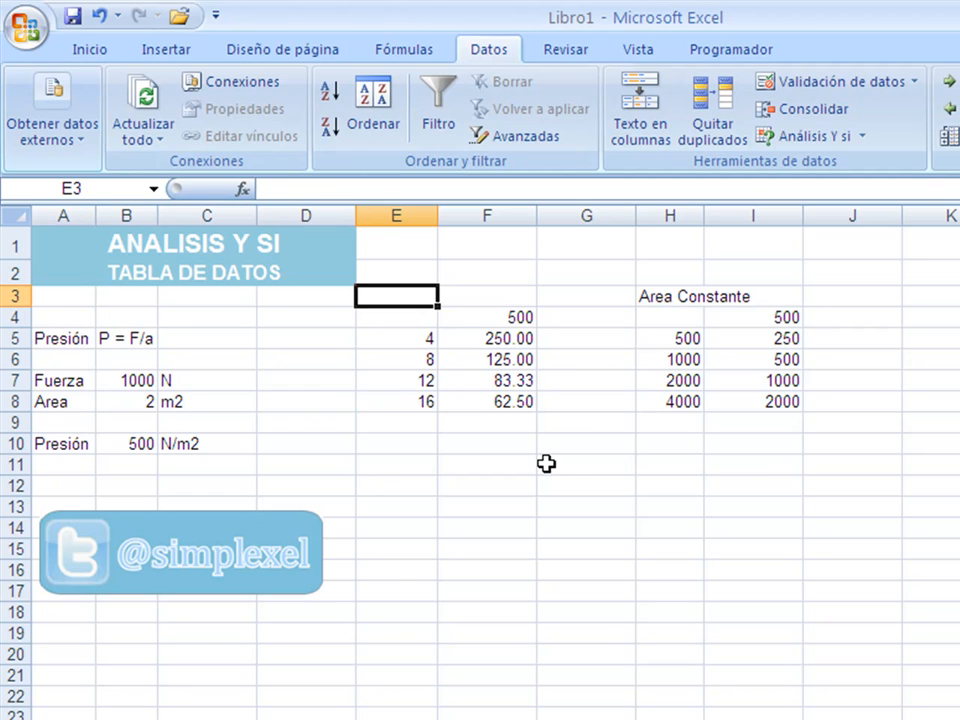
{"action": "type", "text": "Fuerza C"}
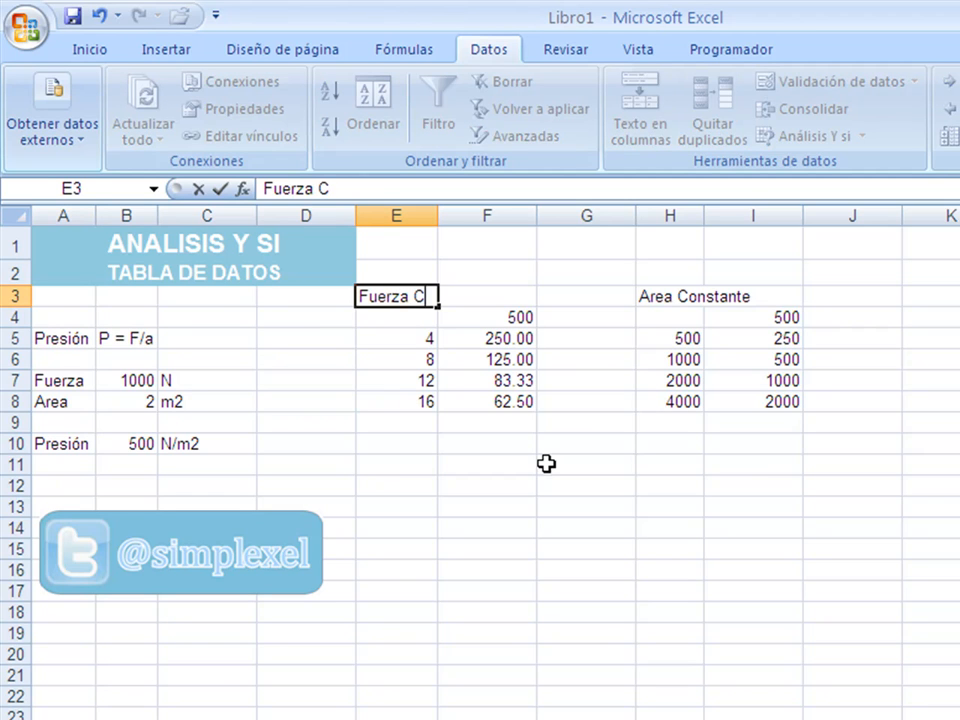
{"action": "type", "text": "onstante"}
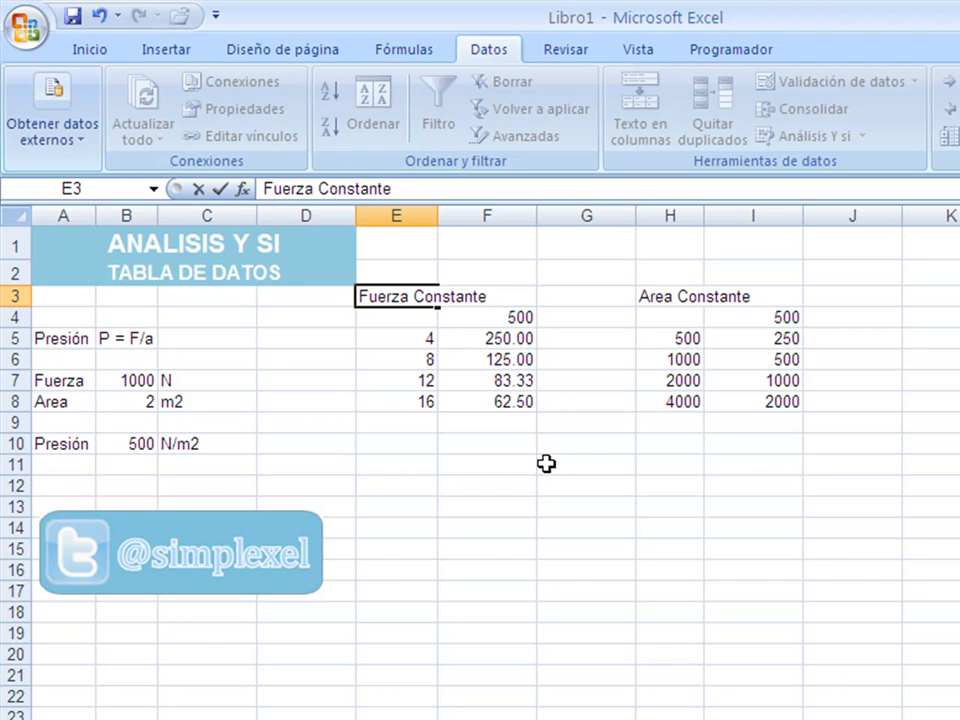
{"action": "key", "text": "Return"}
{"action": "key", "text": "Up"}
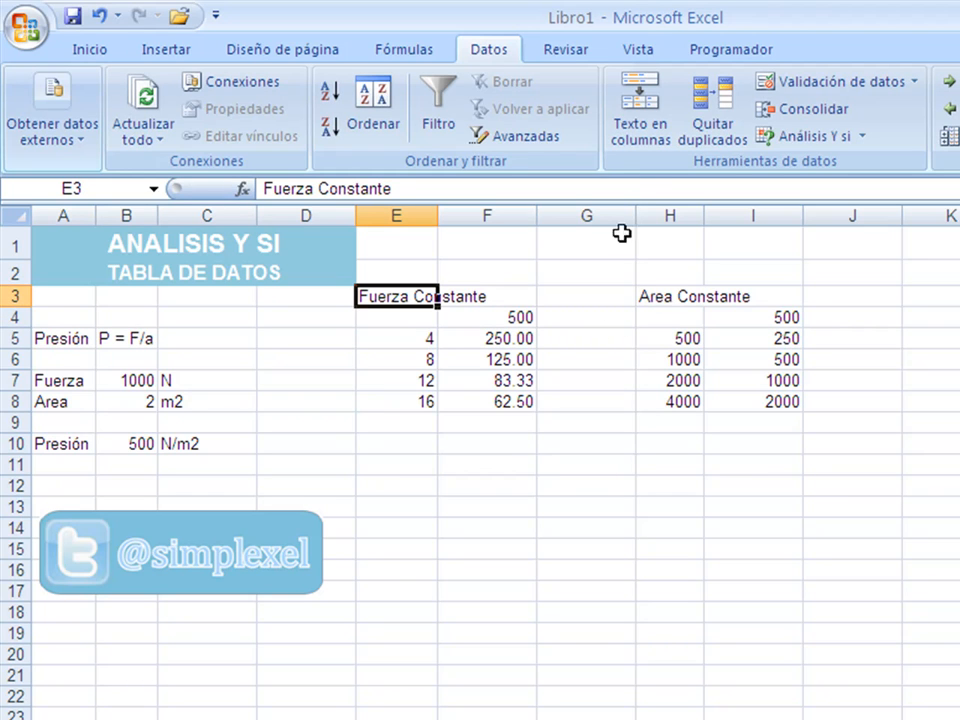
Narrow the blank column G between the two data tables and switch to sheet Hoja2
{"action": "left_click_drag", "start_coordinate": [635, 211], "coordinate": [579, 211]}
{"action": "left_click", "coordinate": [623, 474]}
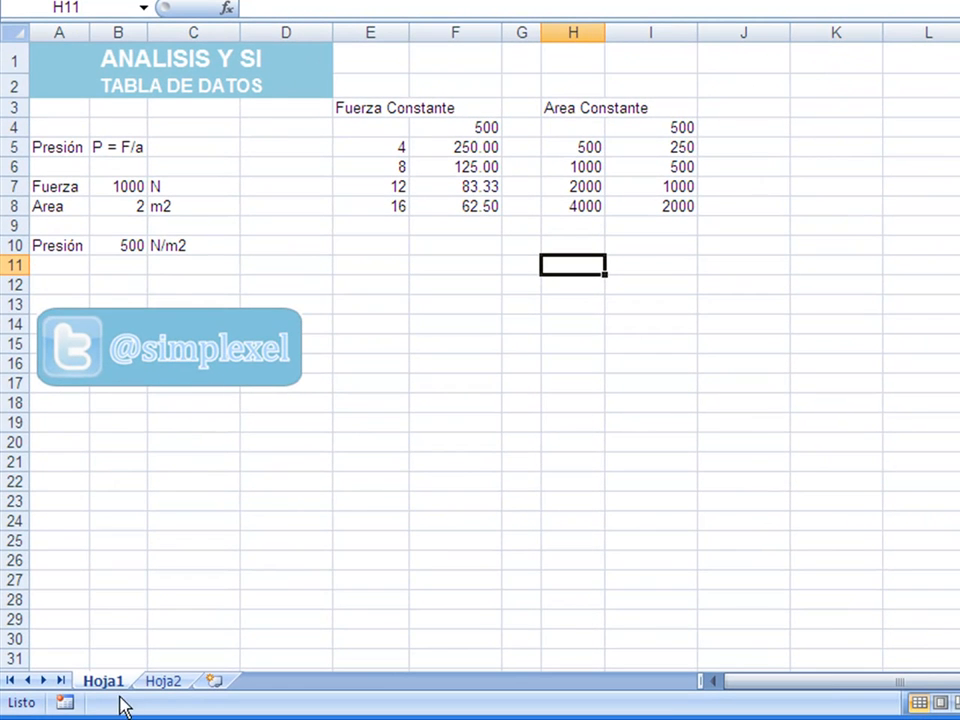
{"action": "left_click", "coordinate": [155, 683]}
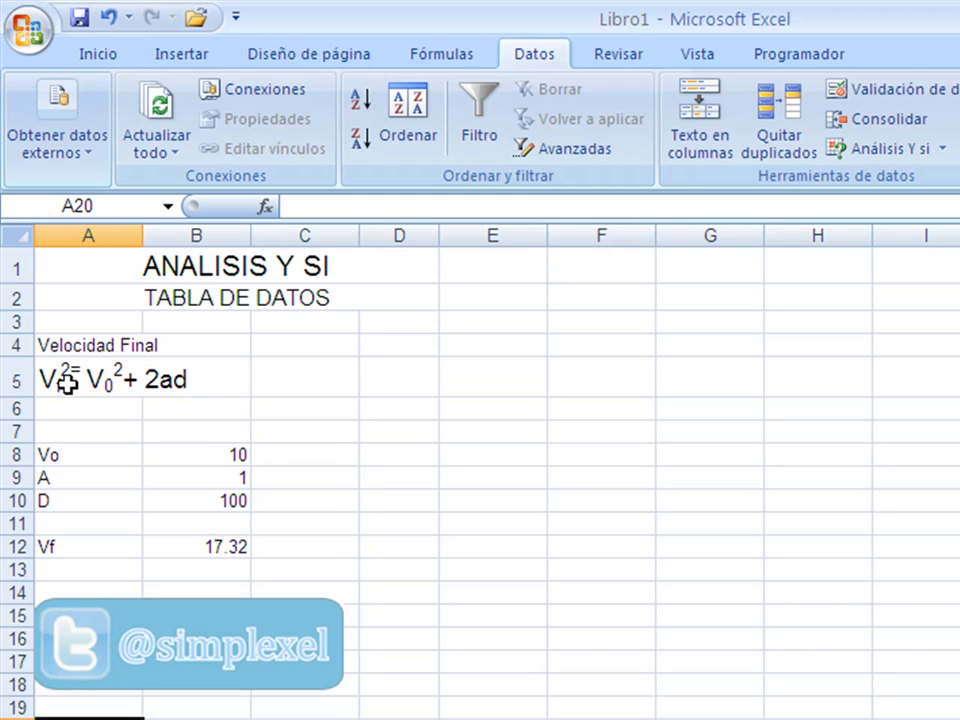
Examine the Vo, A and D inputs in B8:B10 and the final-velocity formula in B12
{"action": "left_click", "coordinate": [206, 462]}
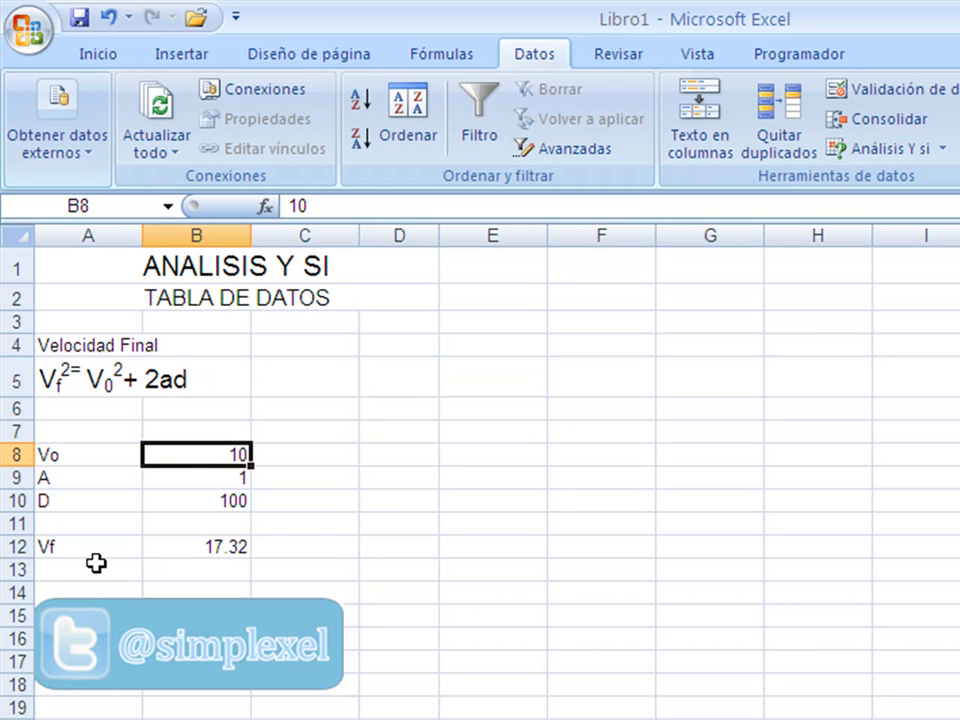
{"action": "key", "text": "Down"}
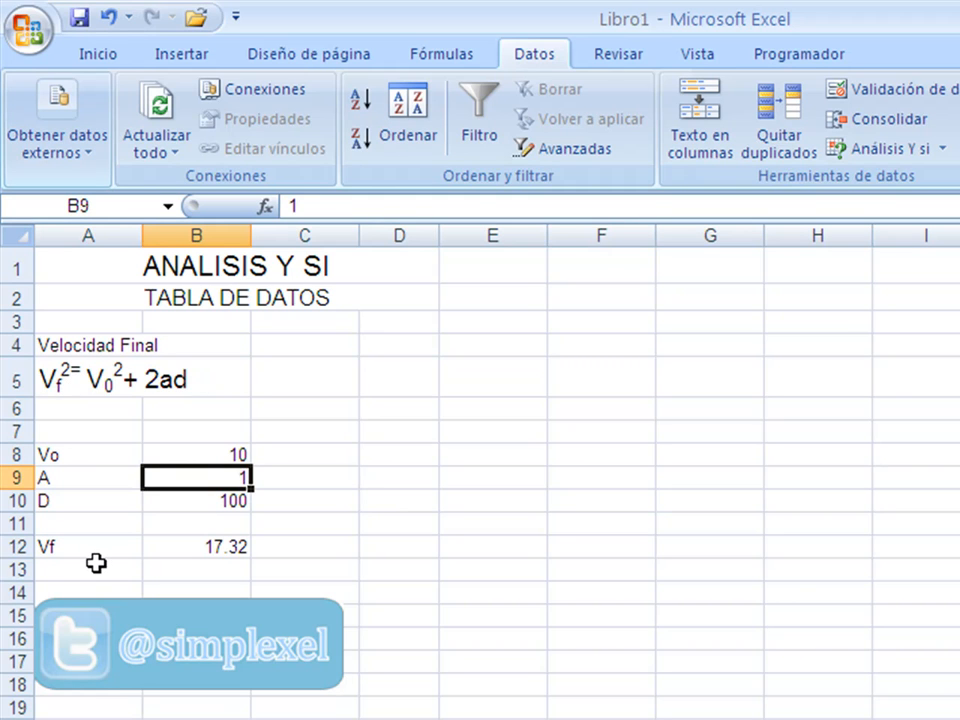
{"action": "key", "text": "Down"}
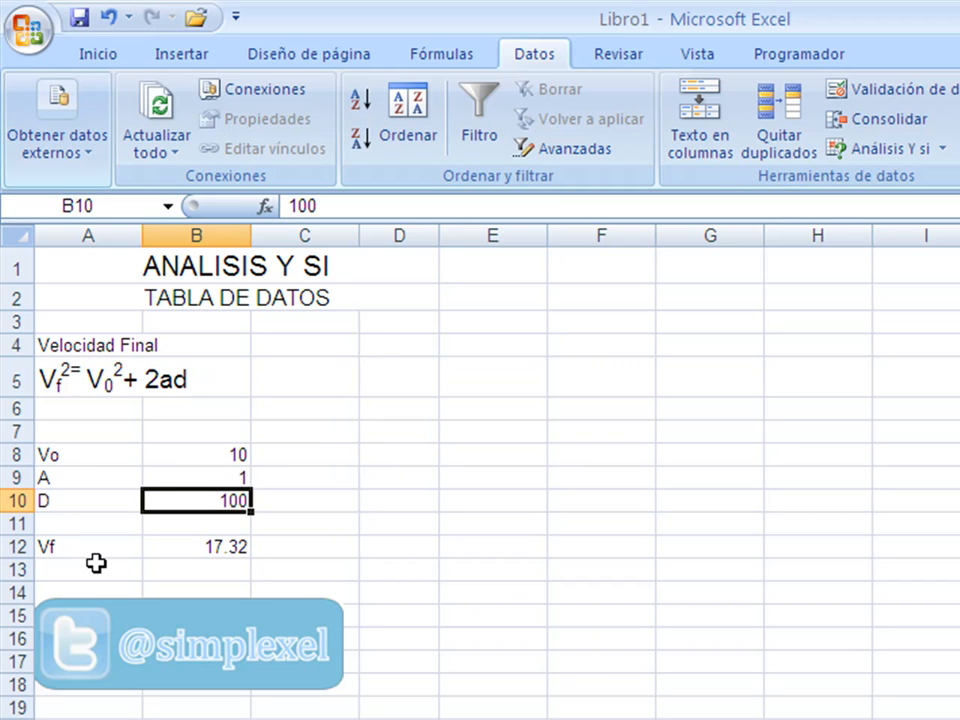
{"action": "key", "text": "Up"}
{"action": "key", "text": "Down"}
{"action": "key", "text": "Down"}
{"action": "key", "text": "Down"}
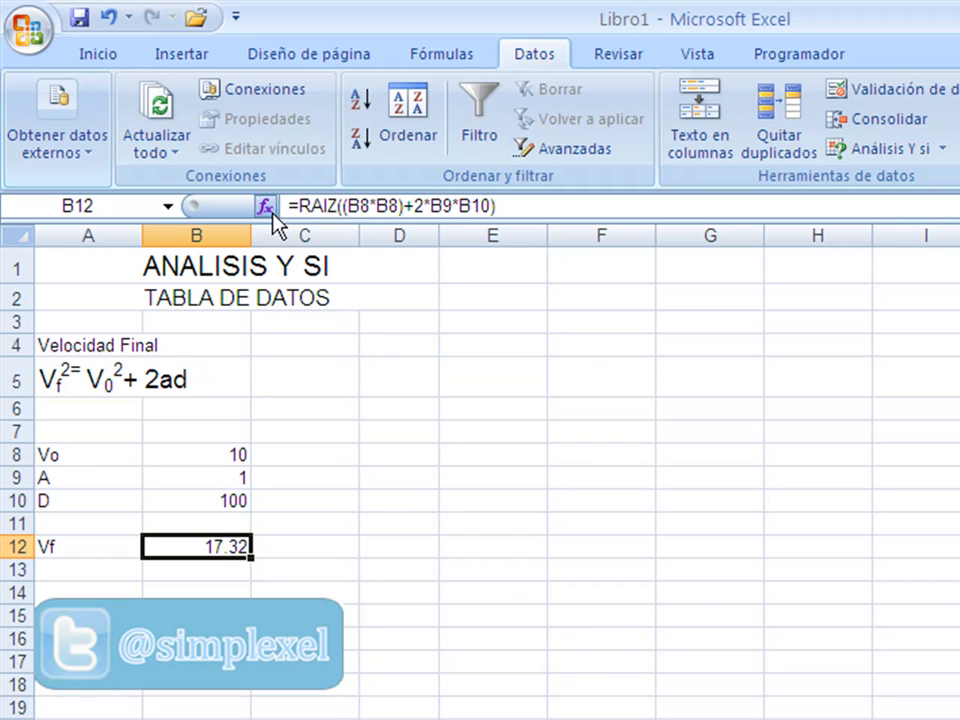
{"action": "left_click", "coordinate": [410, 207]}
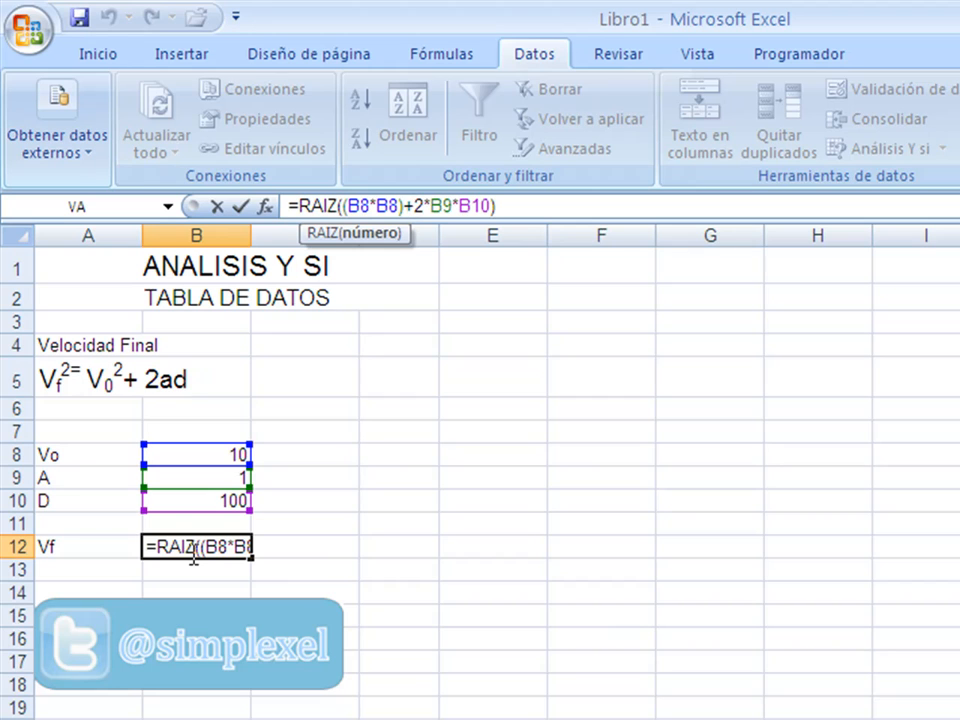
{"action": "key", "text": "Return"}
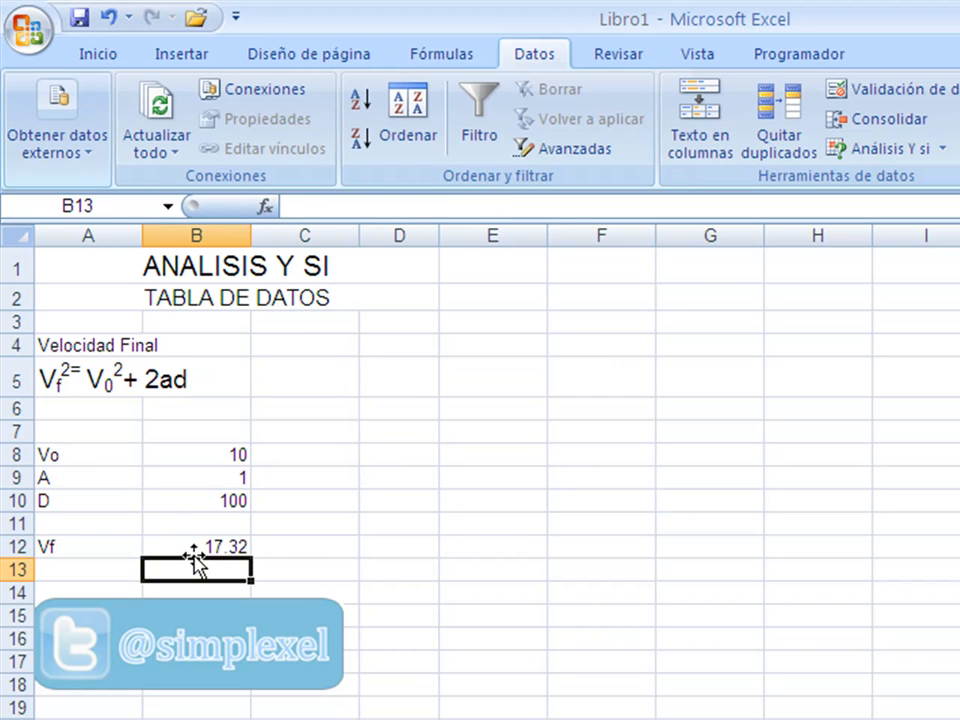
{"action": "left_click", "coordinate": [195, 553]}
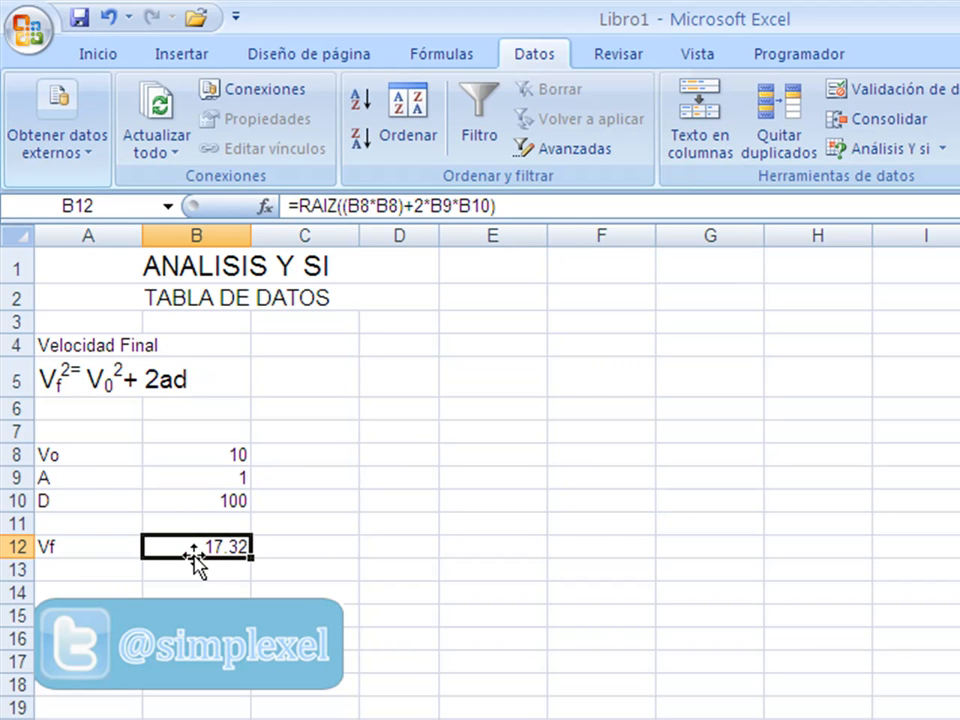
Enter the distance values 50, 100, 150 and 200 down cells D8:D11
{"action": "key", "text": "Right"}
{"action": "key", "text": "Right"}
{"action": "key", "text": "Up"}
{"action": "key", "text": "Up"}
{"action": "key", "text": "Up"}
{"action": "key", "text": "Up"}
{"action": "key", "text": "Up"}
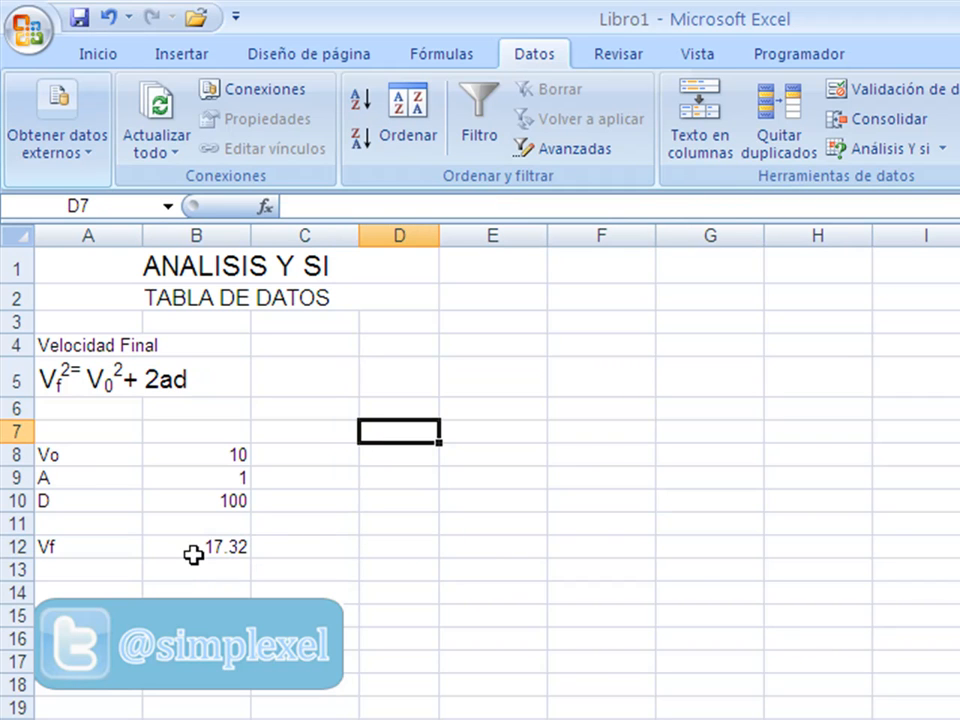
{"action": "key", "text": "Down"}
{"action": "key", "text": "Right"}
{"action": "key", "text": "Left"}
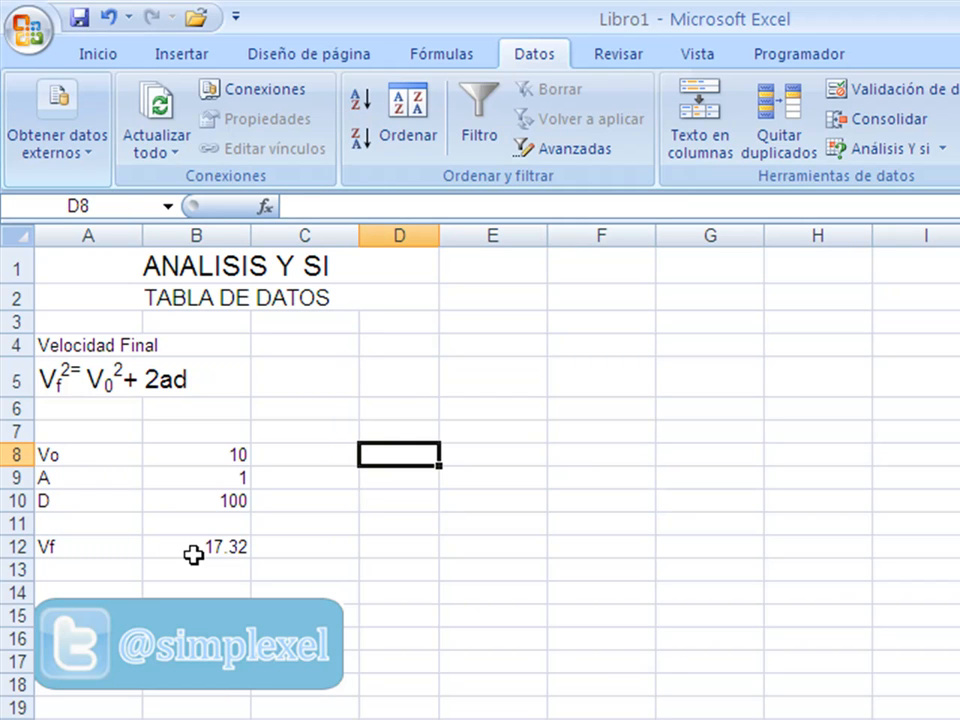
{"action": "type", "text": "50"}
{"action": "key", "text": "Return"}
{"action": "type", "text": "100"}
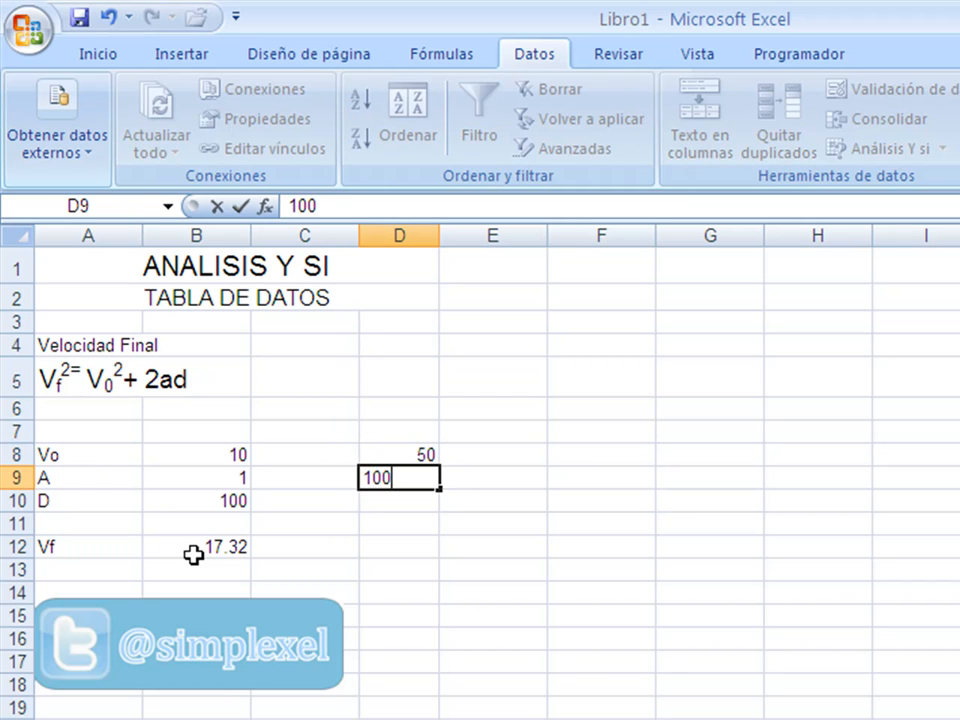
{"action": "key", "text": "Return"}
{"action": "type", "text": "150"}
{"action": "key", "text": "Return"}
{"action": "type", "text": "200"}
{"action": "key", "text": "Return"}
Enter the initial velocity values 10, 20, 30 and 40 across cells E7:H7
{"action": "key", "text": "Up"}
{"action": "key", "text": "Up"}
{"action": "key", "text": "Up"}
{"action": "key", "text": "Up"}
{"action": "key", "text": "Up"}
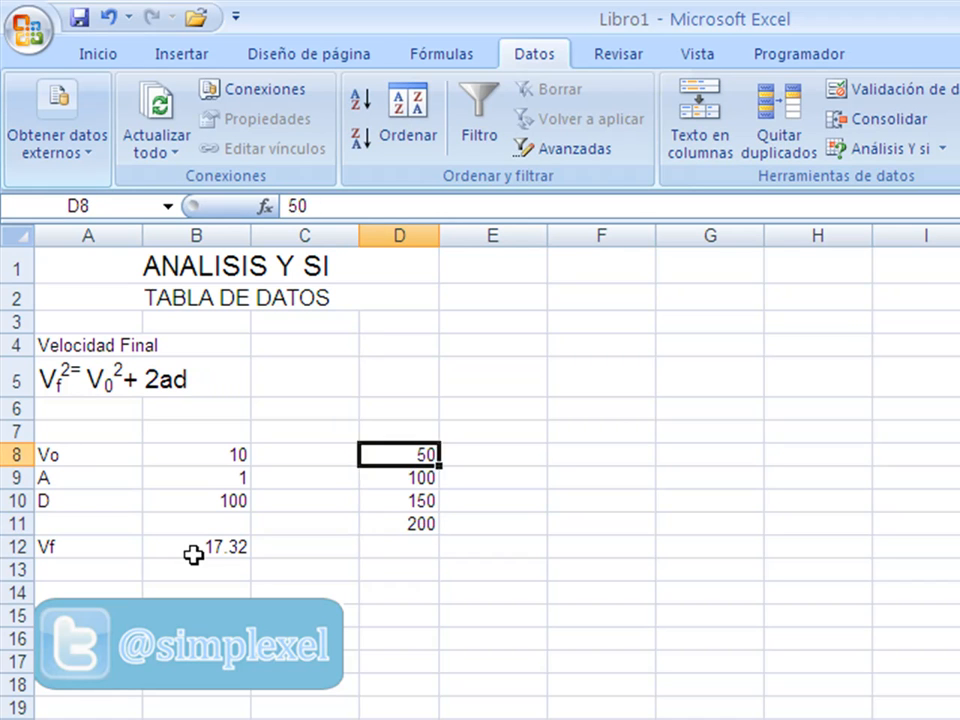
{"action": "key", "text": "Right"}
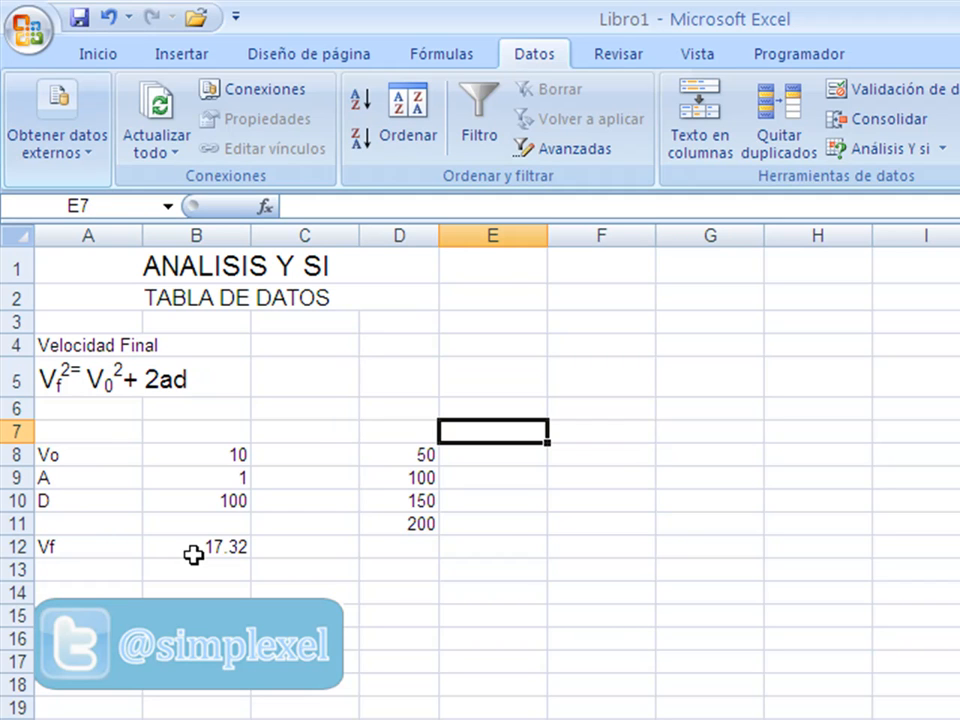
{"action": "type", "text": "10"}
{"action": "key", "text": "Right"}
{"action": "type", "text": "20"}
{"action": "key", "text": "Right"}
{"action": "type", "text": "30"}
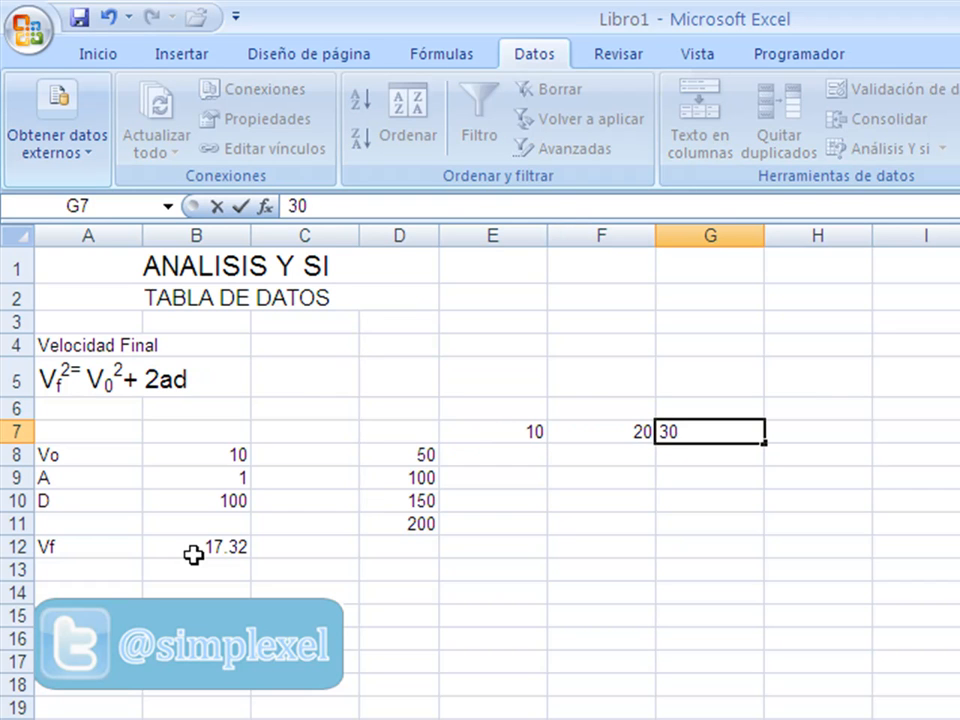
{"action": "key", "text": "Right"}
{"action": "type", "text": "40"}
{"action": "key", "text": "Return"}
Link the table's corner cell D7 to the final-velocity result with =B12
{"action": "key", "text": "Up"}
{"action": "key", "text": "Left"}
{"action": "key", "text": "Left"}
{"action": "key", "text": "Left"}
{"action": "key", "text": "Left"}
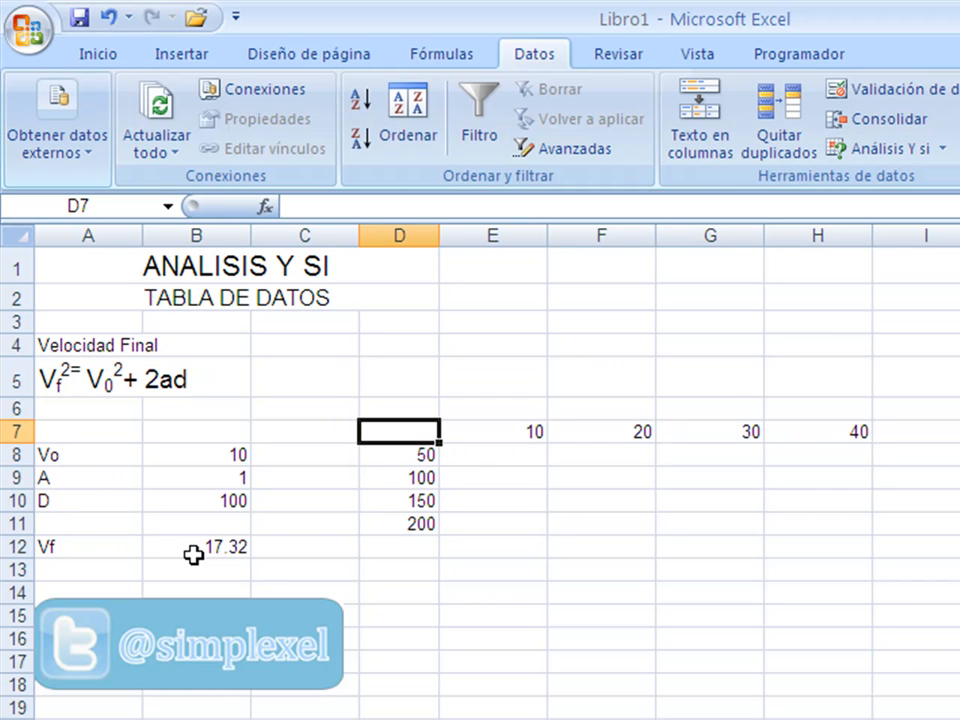
{"action": "type", "text": "="}
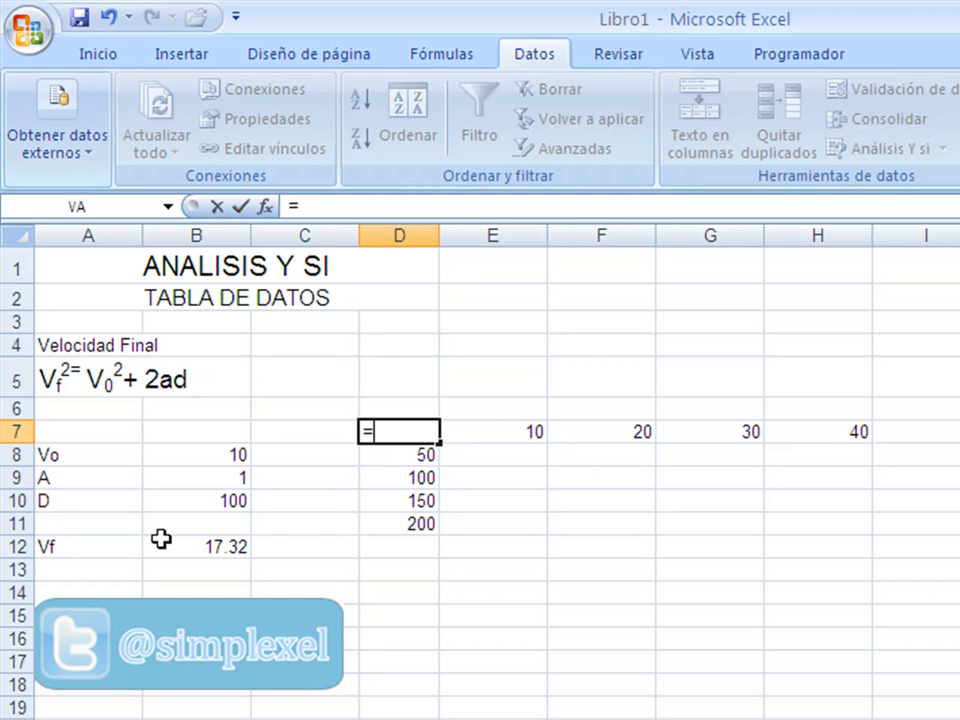
{"action": "left_click", "coordinate": [184, 540]}
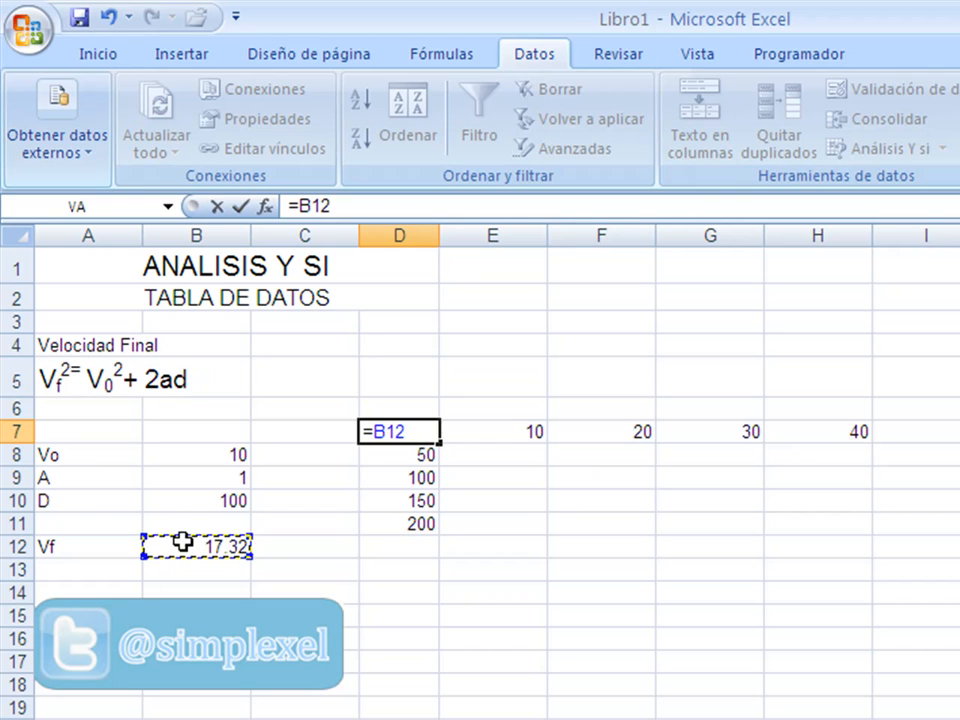
{"action": "key", "text": "Return"}
{"action": "key", "text": "Up"}
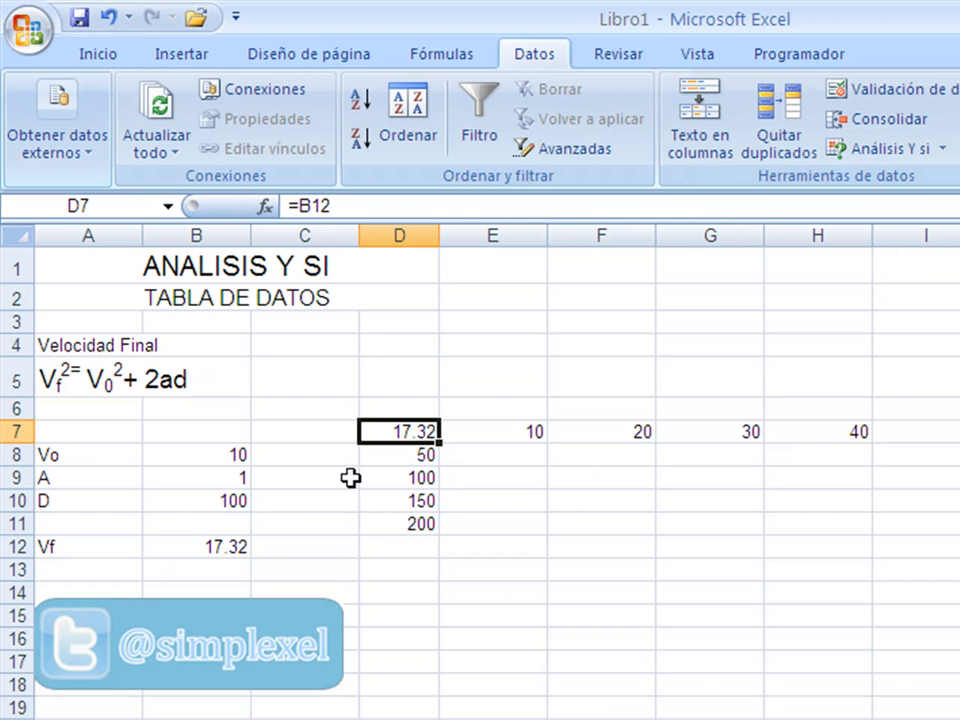
Start a What-If data table on D7:H11 and set its row input cell to the initial velocity in B8
{"action": "left_click_drag", "start_coordinate": [399, 429], "coordinate": [765, 520]}
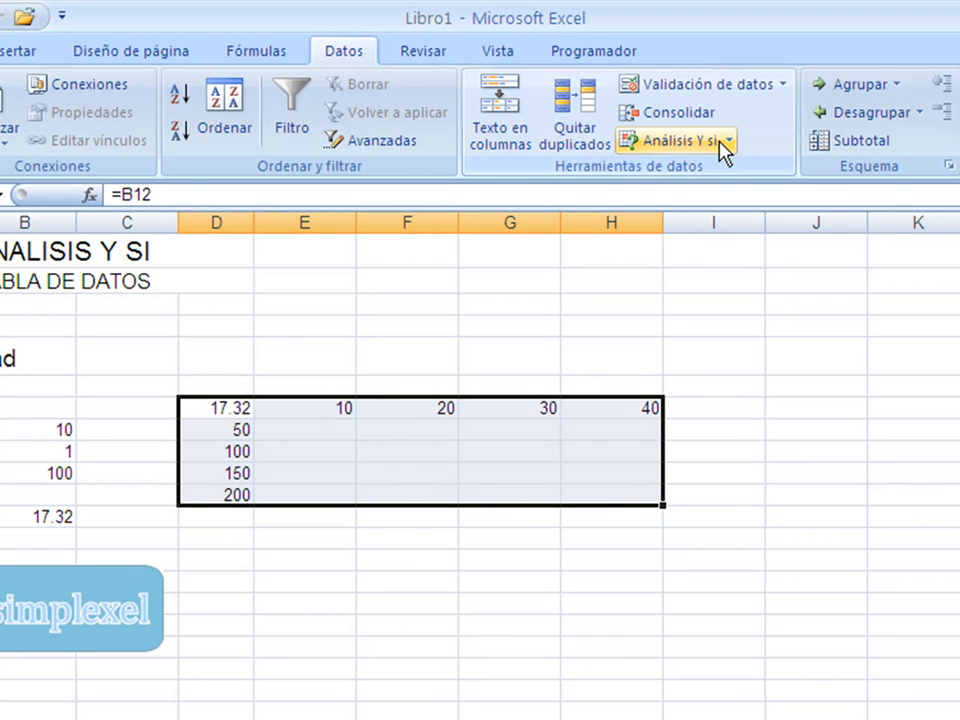
{"action": "left_click", "coordinate": [722, 153]}
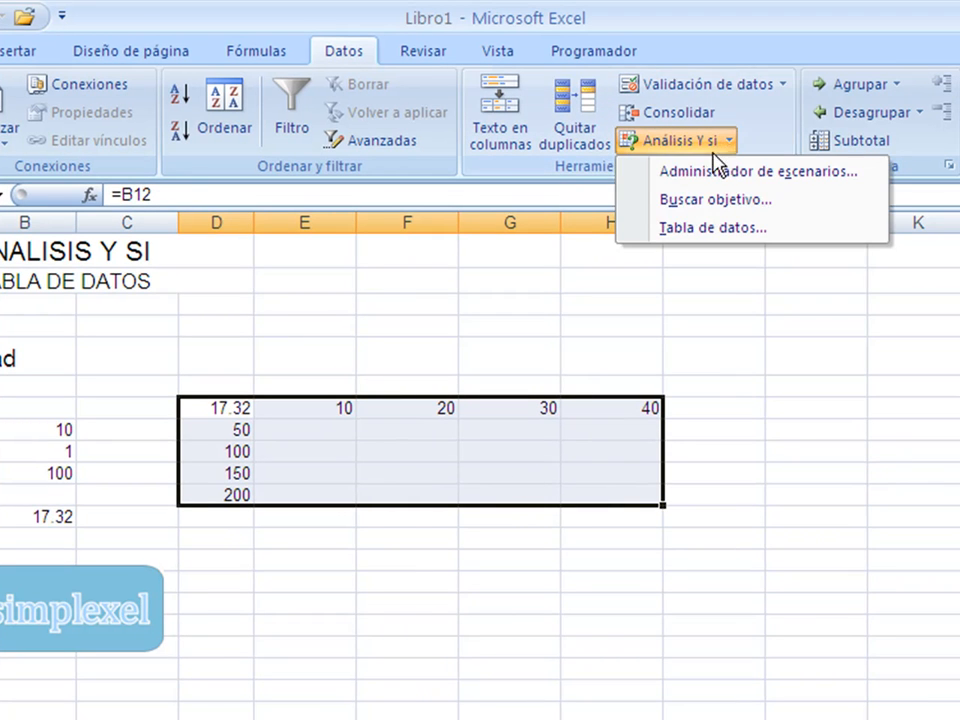
{"action": "left_click", "coordinate": [715, 229]}
{"action": "left_click_drag", "start_coordinate": [267, 474], "coordinate": [266, 542]}
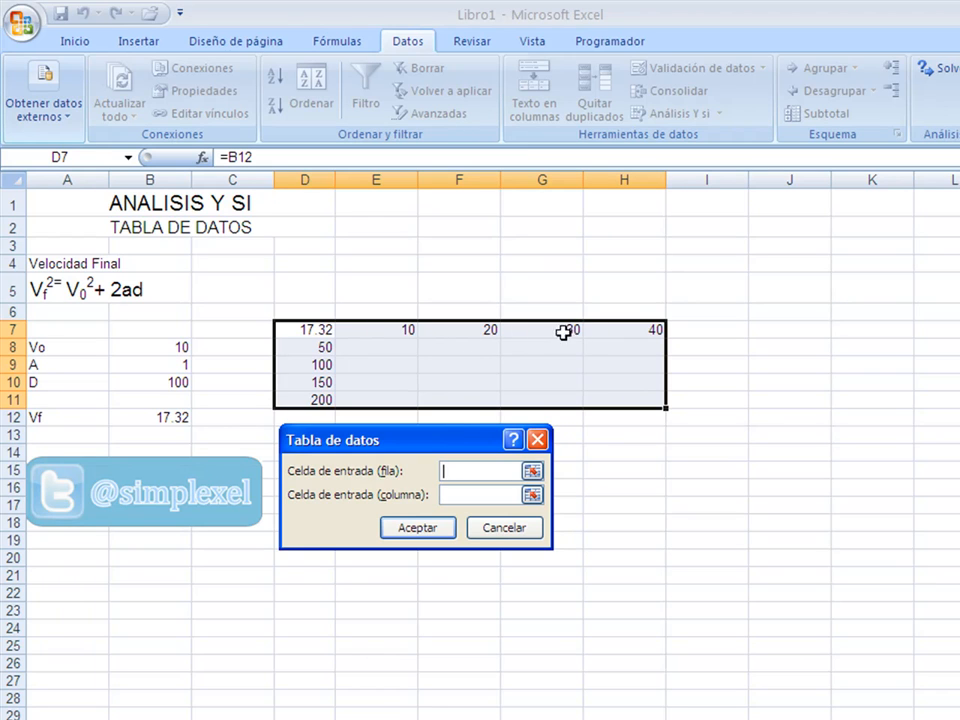
{"action": "left_click", "coordinate": [532, 494]}
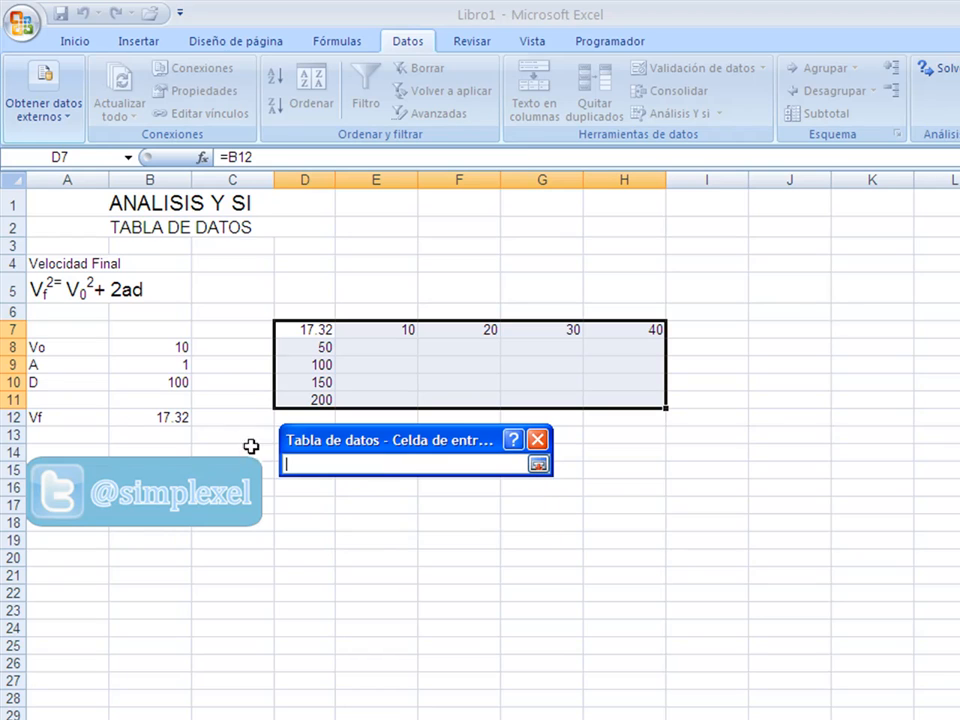
{"action": "left_click", "coordinate": [175, 349]}
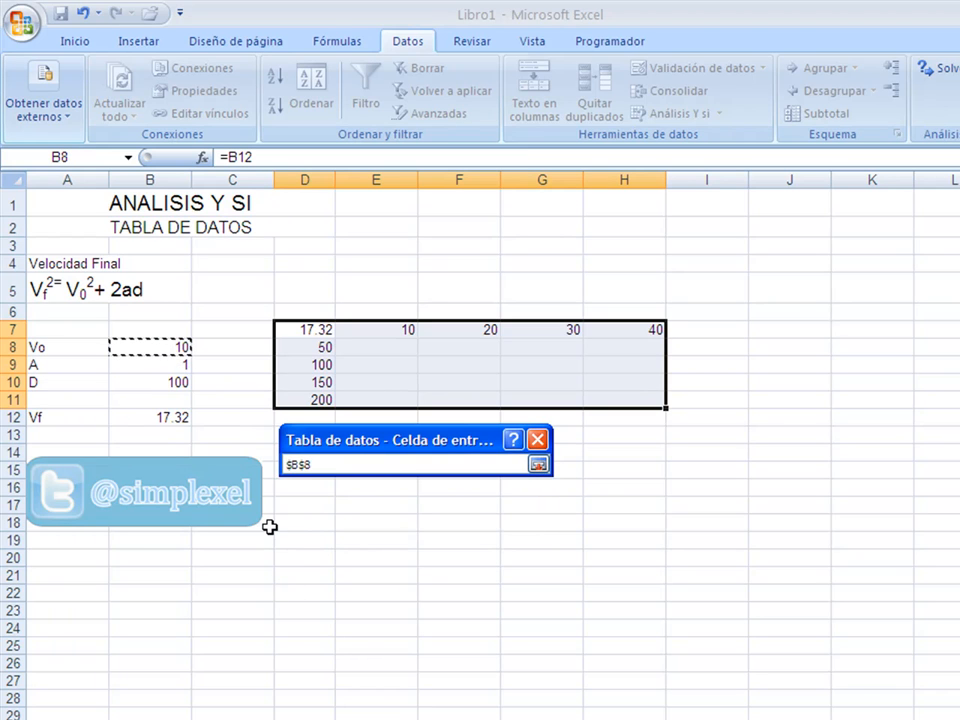
{"action": "left_click", "coordinate": [539, 466]}
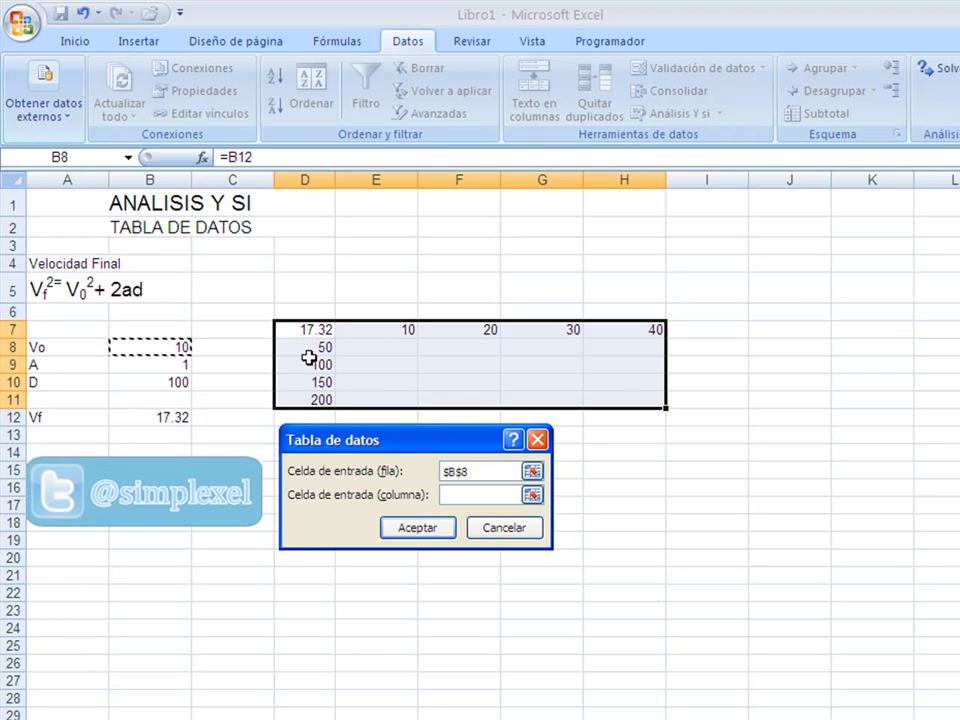
Set the data table's column input cell to the distance in B10 and generate the table
{"action": "left_click", "coordinate": [533, 496]}
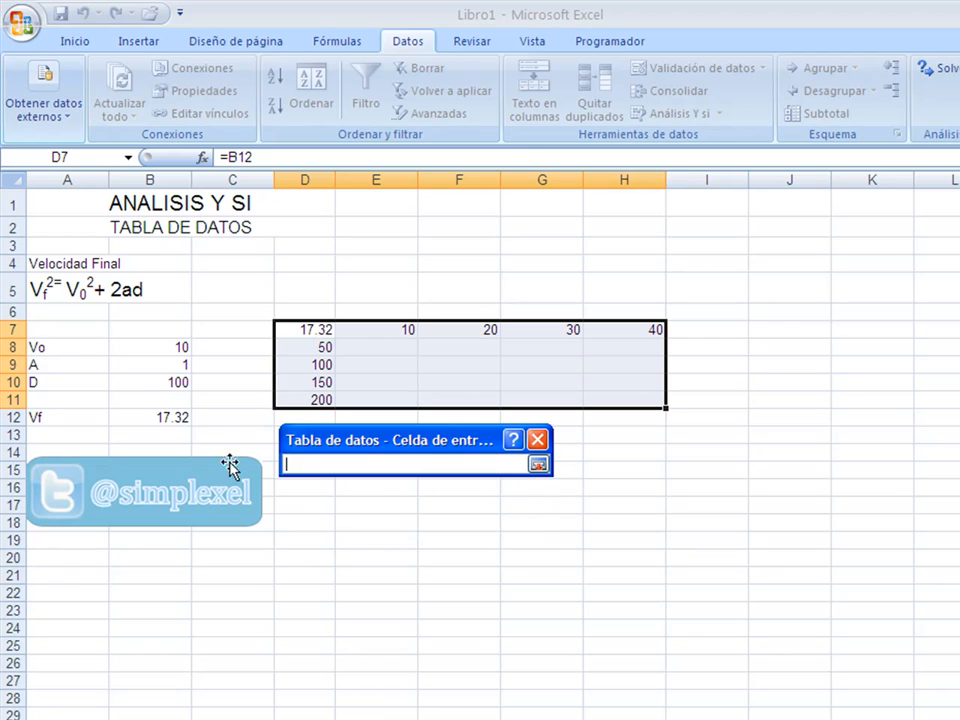
{"action": "left_click", "coordinate": [172, 382]}
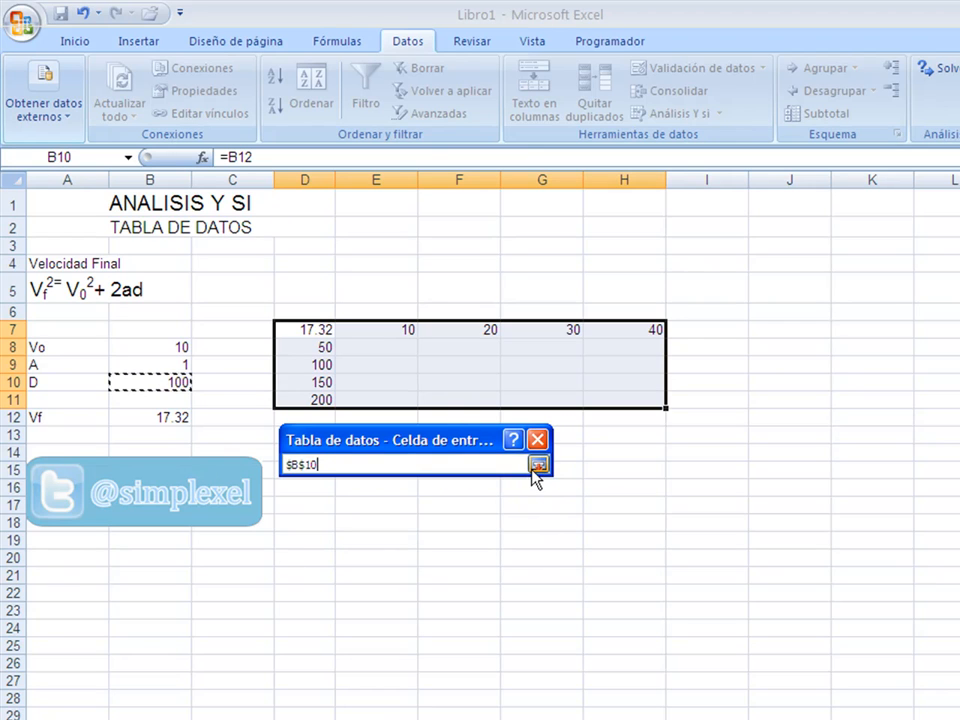
{"action": "left_click", "coordinate": [535, 467]}
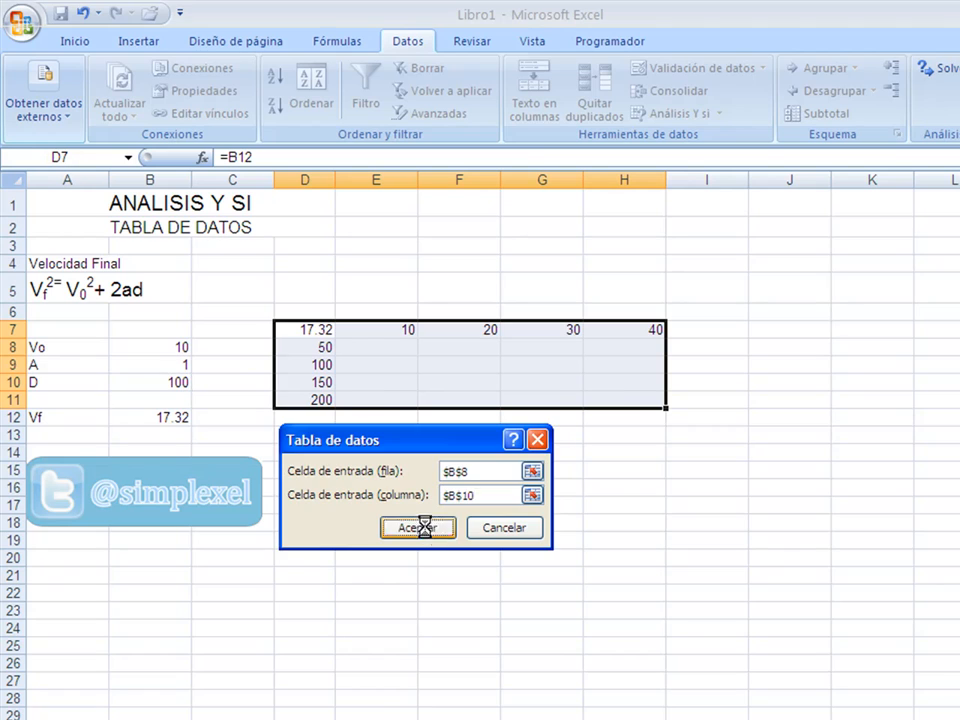
{"action": "left_click", "coordinate": [418, 528]}
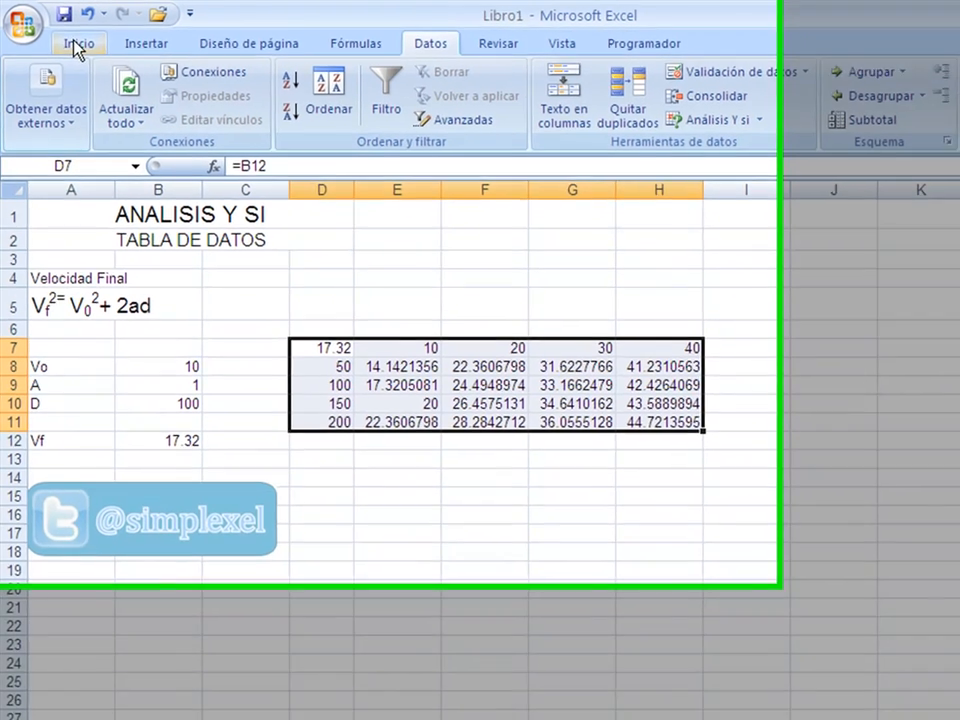
Apply the Número format with two decimals to the data table D7:H11
{"action": "left_click", "coordinate": [72, 42]}
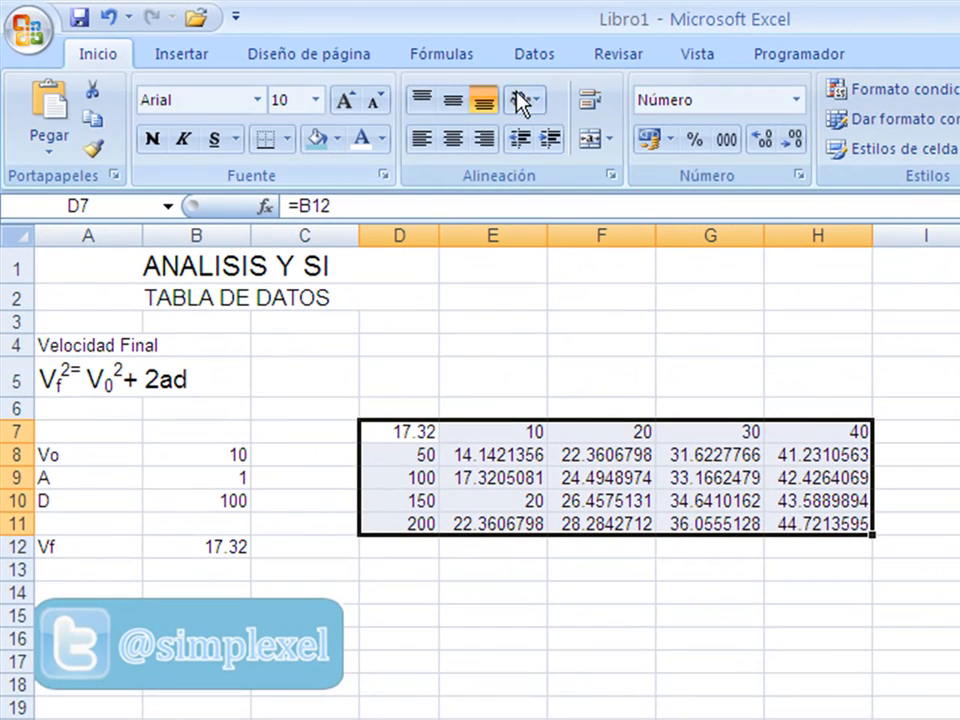
{"action": "left_click", "coordinate": [796, 100]}
{"action": "left_click", "coordinate": [722, 200]}
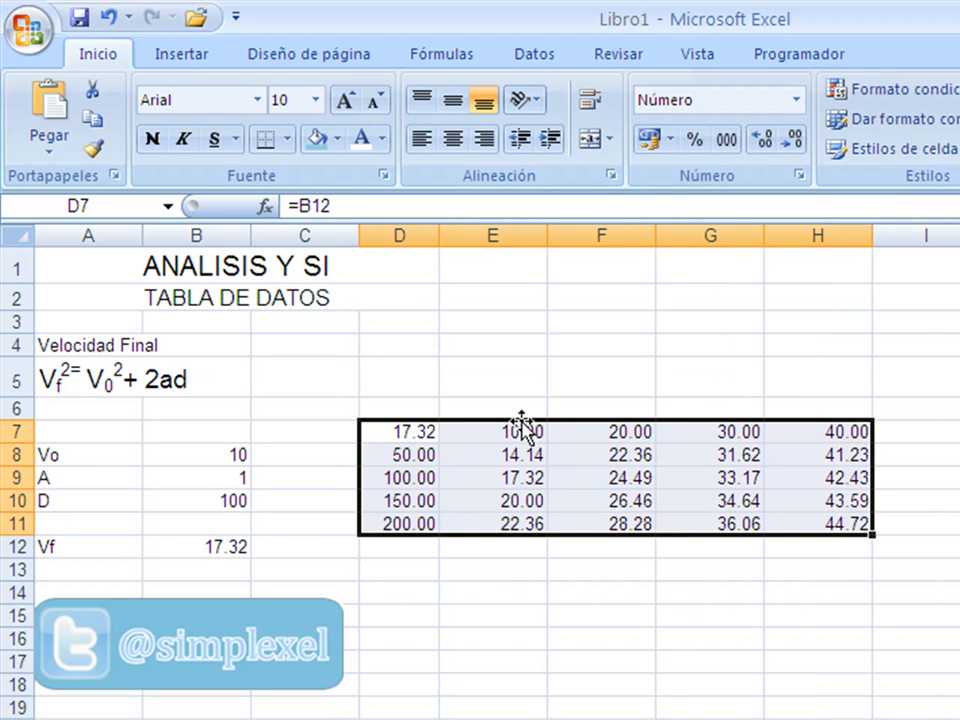
{"action": "left_click", "coordinate": [497, 588]}
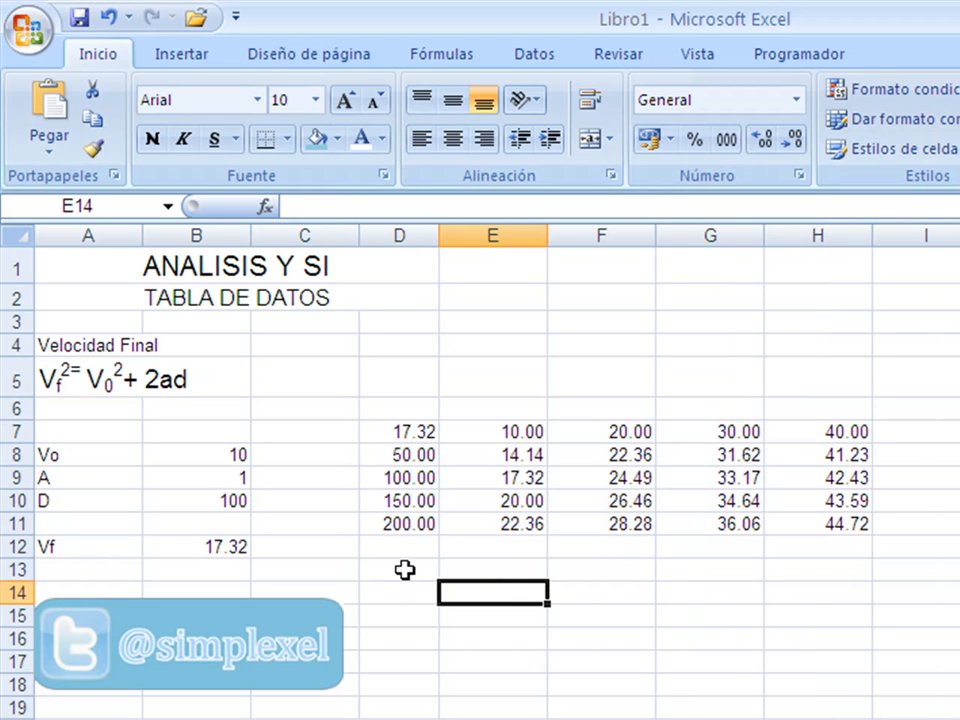
Label the data table's header row "Distancias" in cell E6
{"action": "left_click", "coordinate": [491, 404]}
{"action": "type", "text": "Dis"}
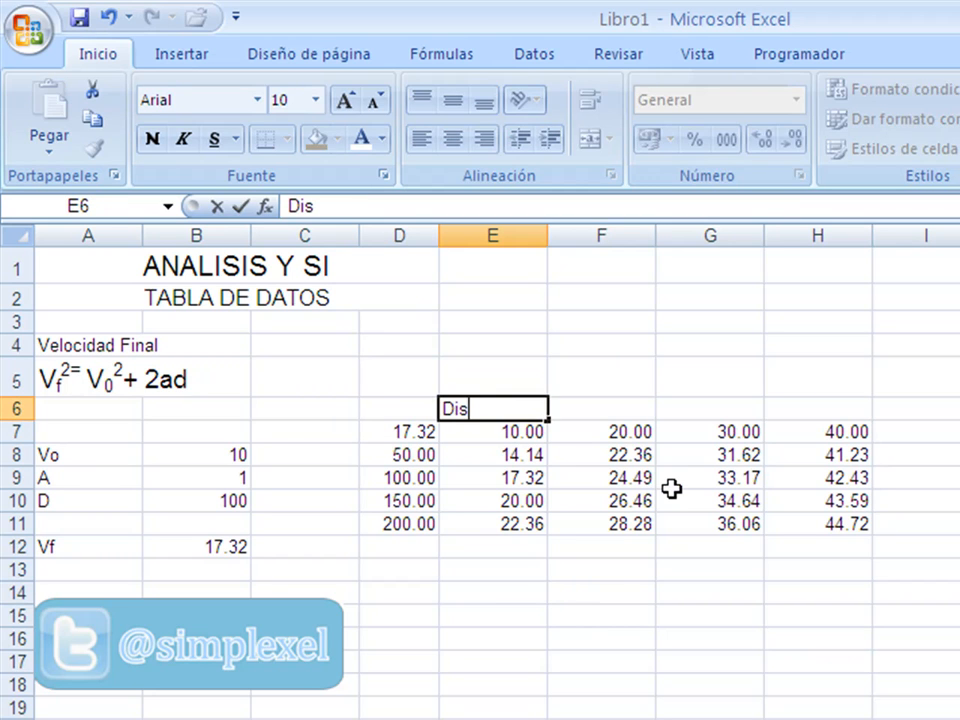
{"action": "type", "text": "tancias"}
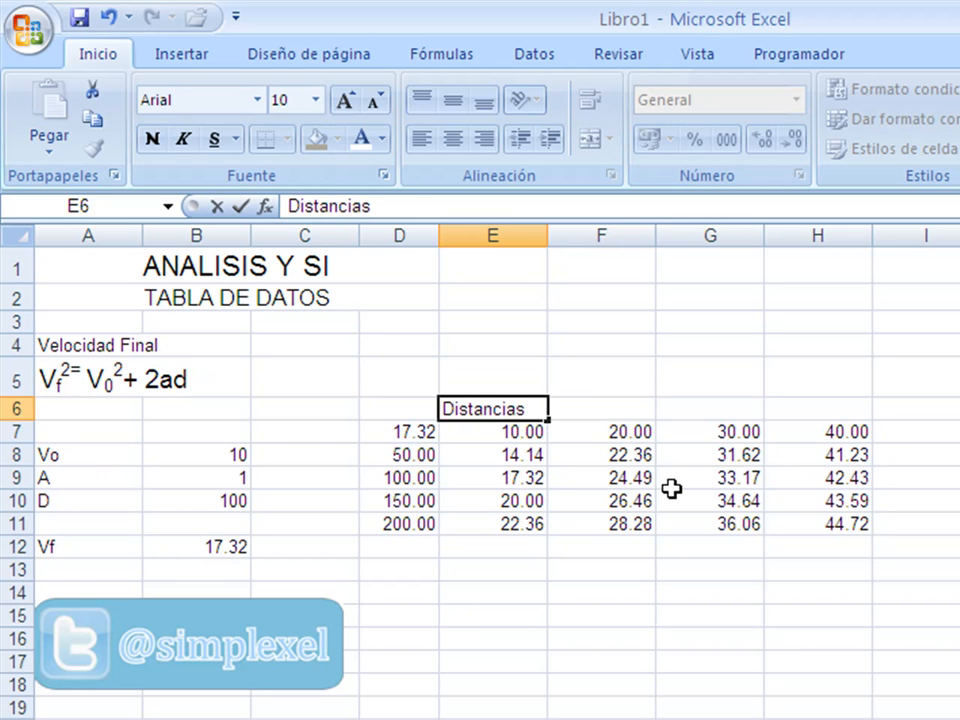
{"action": "key", "text": "Return"}
{"action": "key", "text": "Return"}
{"action": "key", "text": "Return"}
{"action": "key", "text": "Return"}
{"action": "key", "text": "Return"}
{"action": "key", "text": "Left"}
{"action": "key", "text": "Down"}
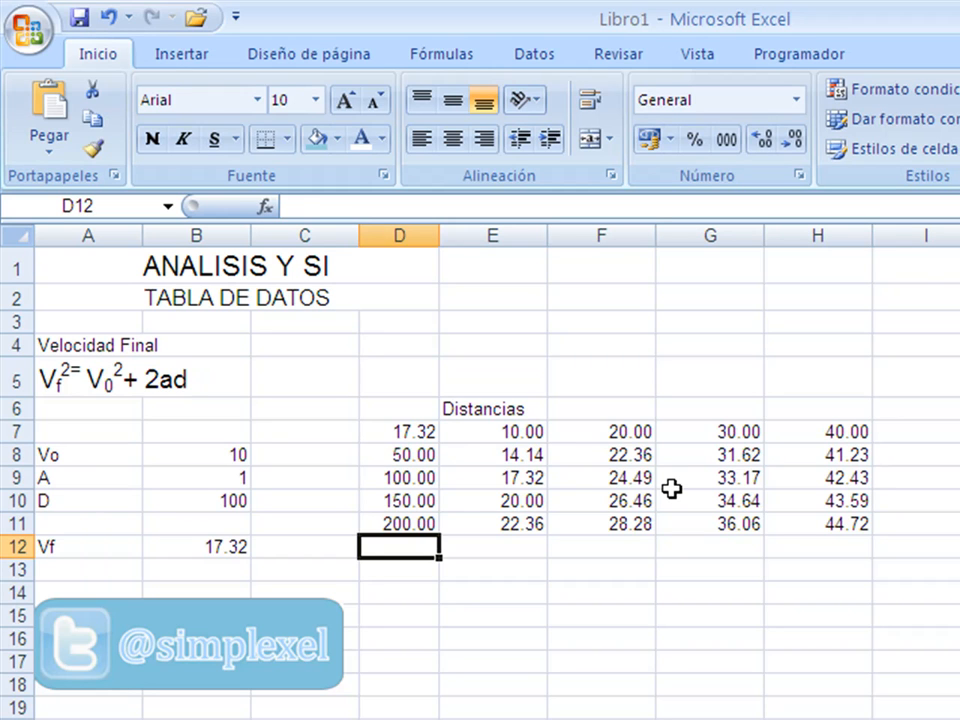
Replace the label in cell E6 above the data table's header row with "Velocidades iniciales"
{"action": "key", "text": "Up"}
{"action": "key", "text": "Up"}
{"action": "key", "text": "Up"}
{"action": "key", "text": "Up"}
{"action": "key", "text": "Up"}
{"action": "key", "text": "Up"}
{"action": "key", "text": "Right"}
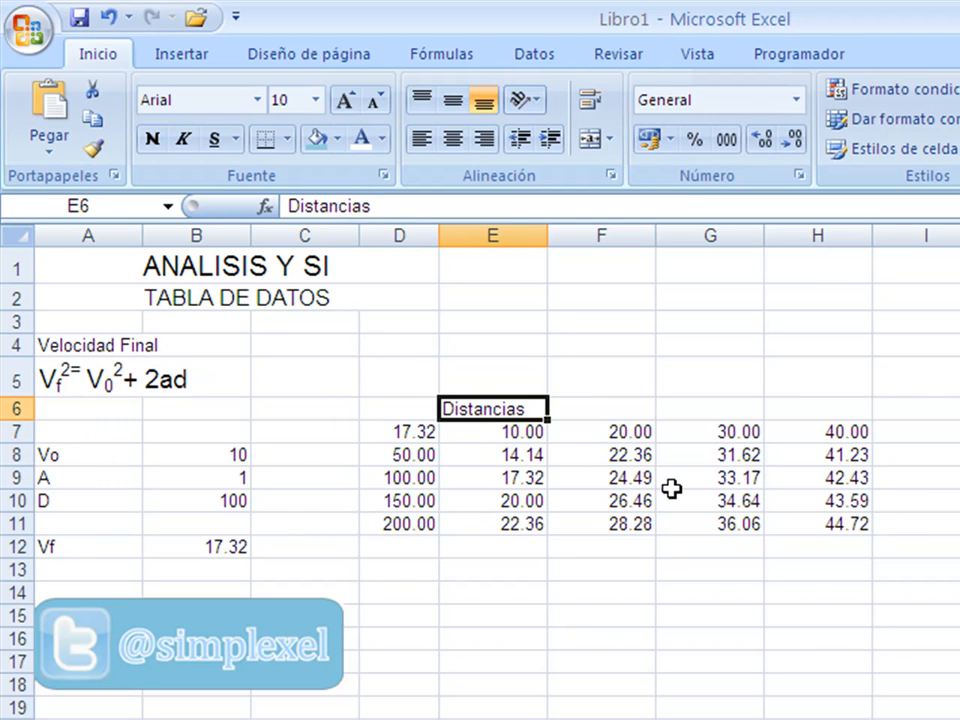
{"action": "type", "text": "Velocidades iniciales"}
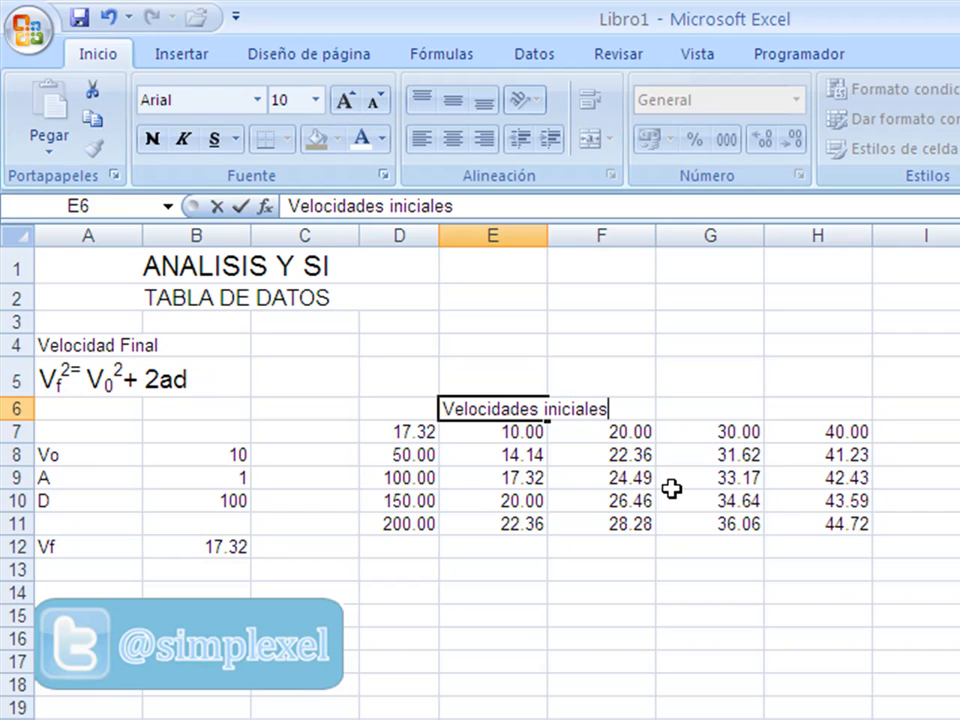
{"action": "key", "text": "Return"}
Label the data table's first column "Distancias" in cell D12, directly below the distance values
{"action": "key", "text": "Down"}
{"action": "key", "text": "Down"}
{"action": "key", "text": "Down"}
{"action": "key", "text": "Down"}
{"action": "key", "text": "Down"}
{"action": "key", "text": "Left"}
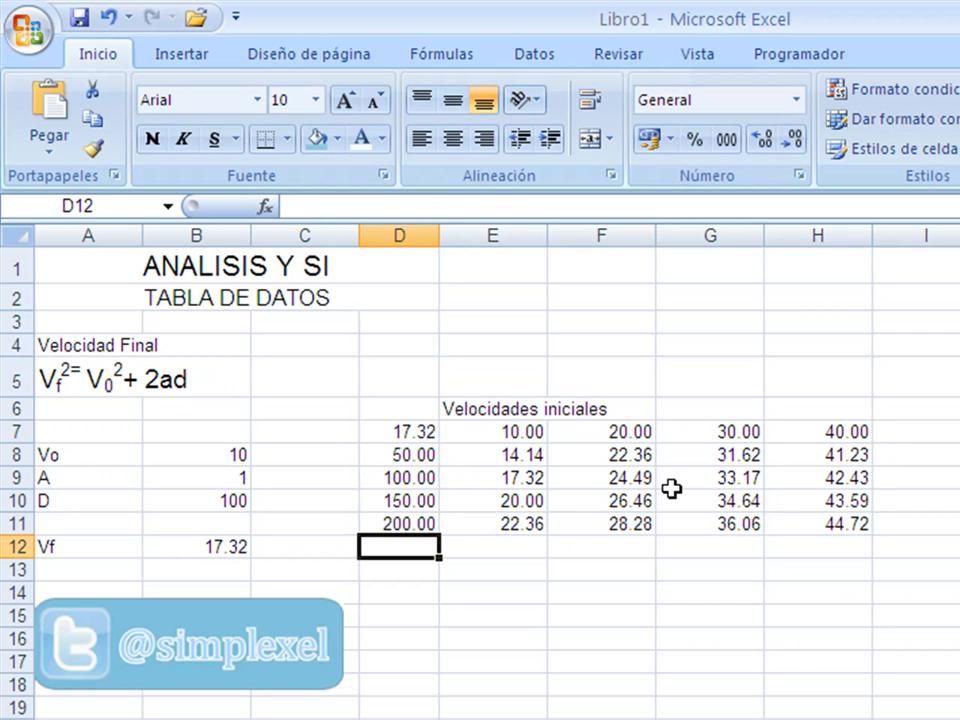
{"action": "type", "text": "Distancias"}
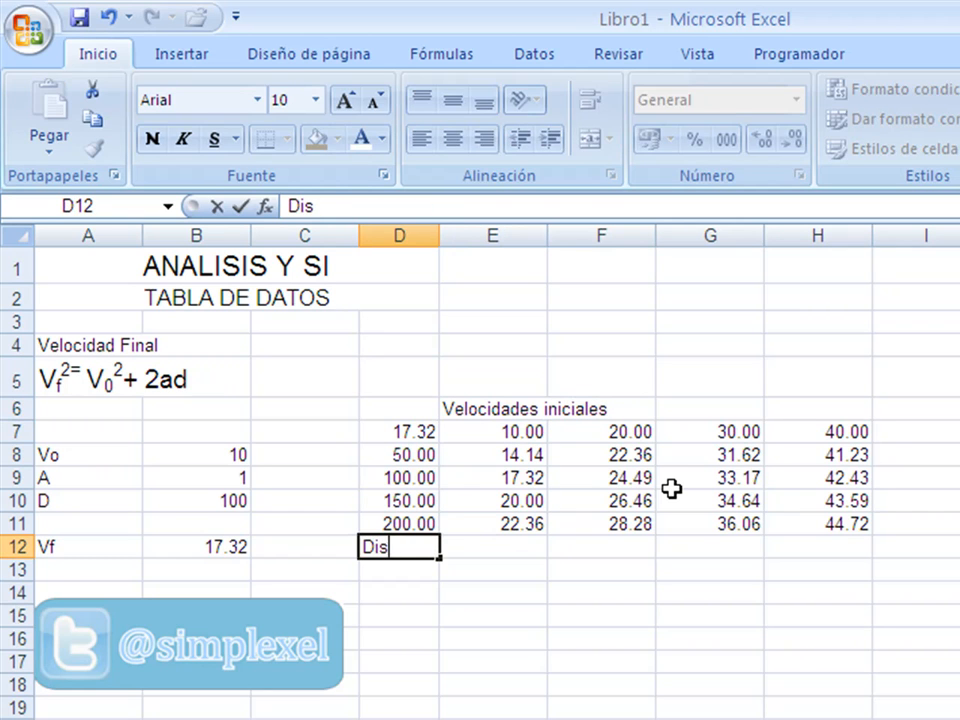
{"action": "key", "text": "Return"}
Examine the data table's final velocities in E8, E11 and H11 against their initial velocities and distances
{"action": "key", "text": "Up"}
{"action": "key", "text": "Up"}
{"action": "key", "text": "Up"}
{"action": "key", "text": "Up"}
{"action": "key", "text": "Up"}
{"action": "key", "text": "Up"}
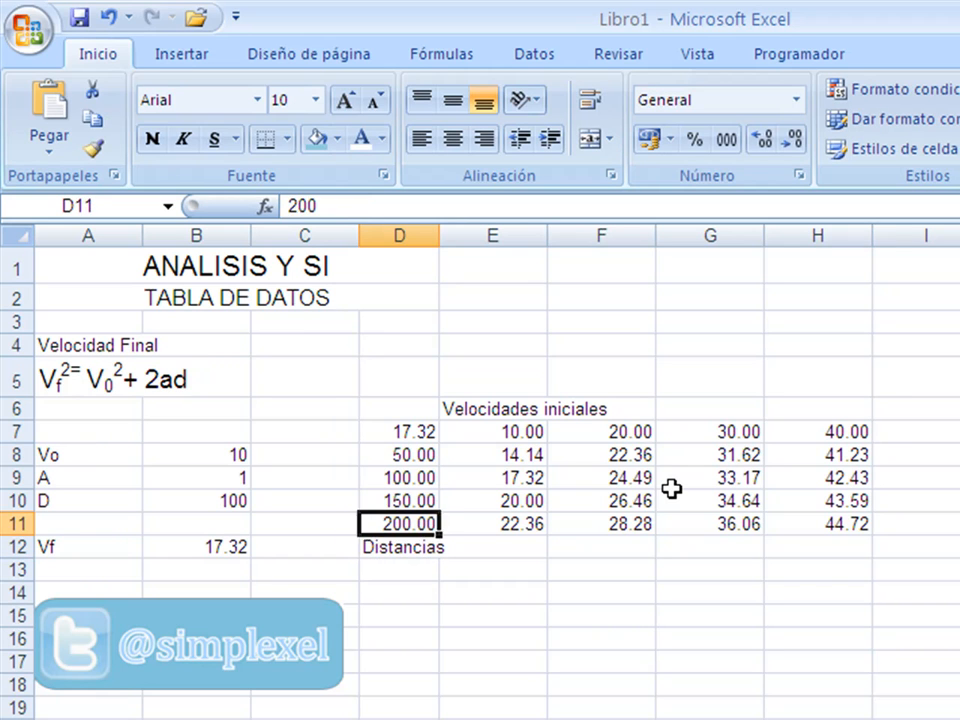
{"action": "key", "text": "Right"}
{"action": "key", "text": "Down"}
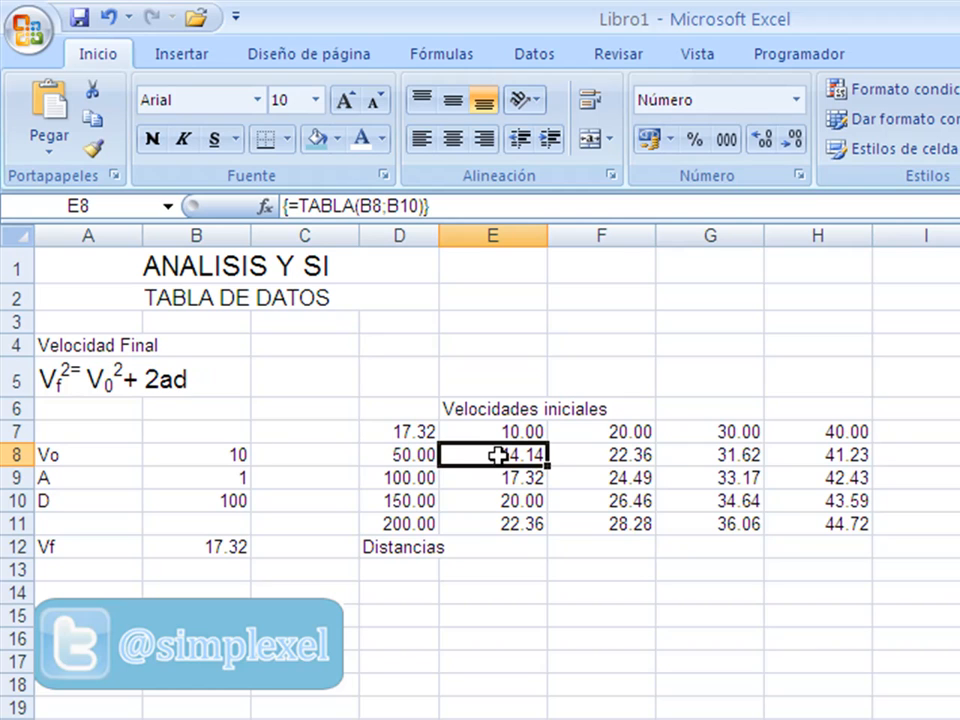
{"action": "left_click", "coordinate": [489, 528]}
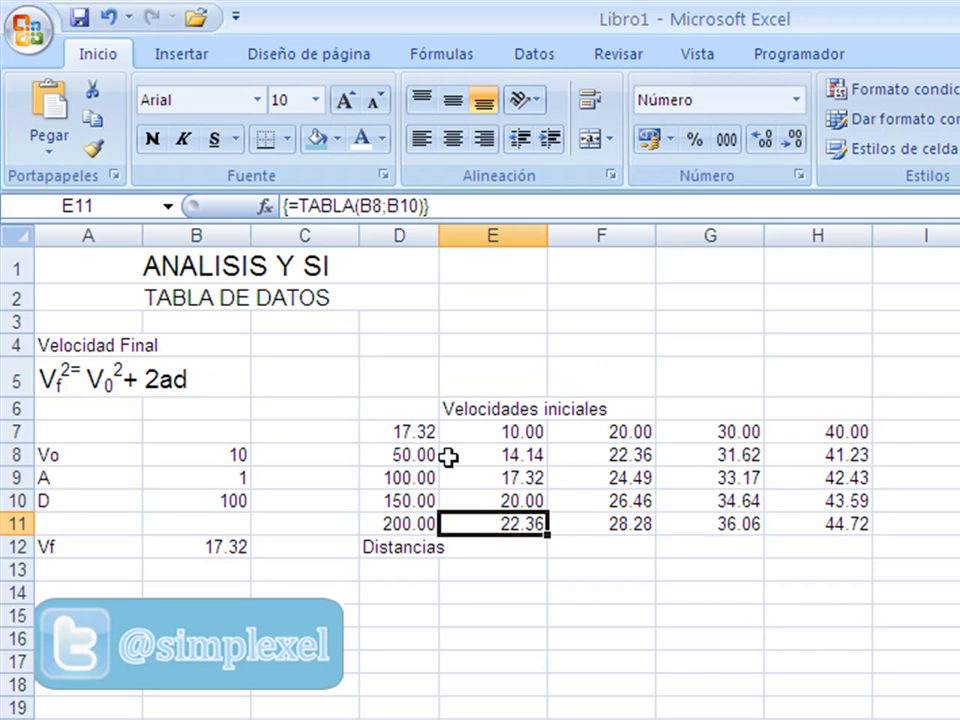
{"action": "left_click", "coordinate": [794, 435]}
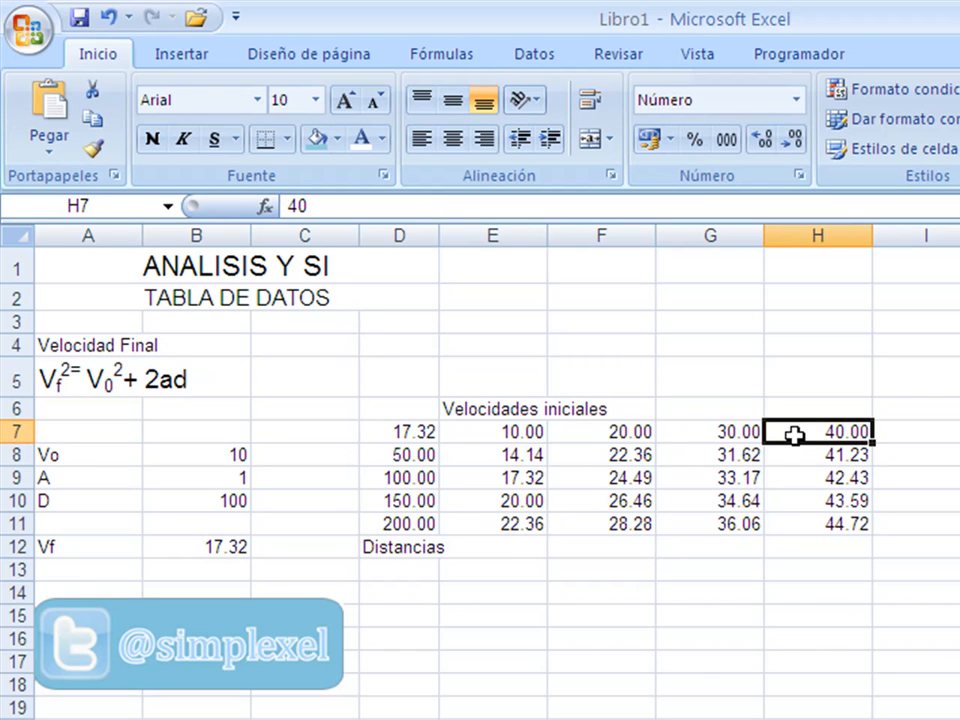
{"action": "left_click", "coordinate": [808, 523]}
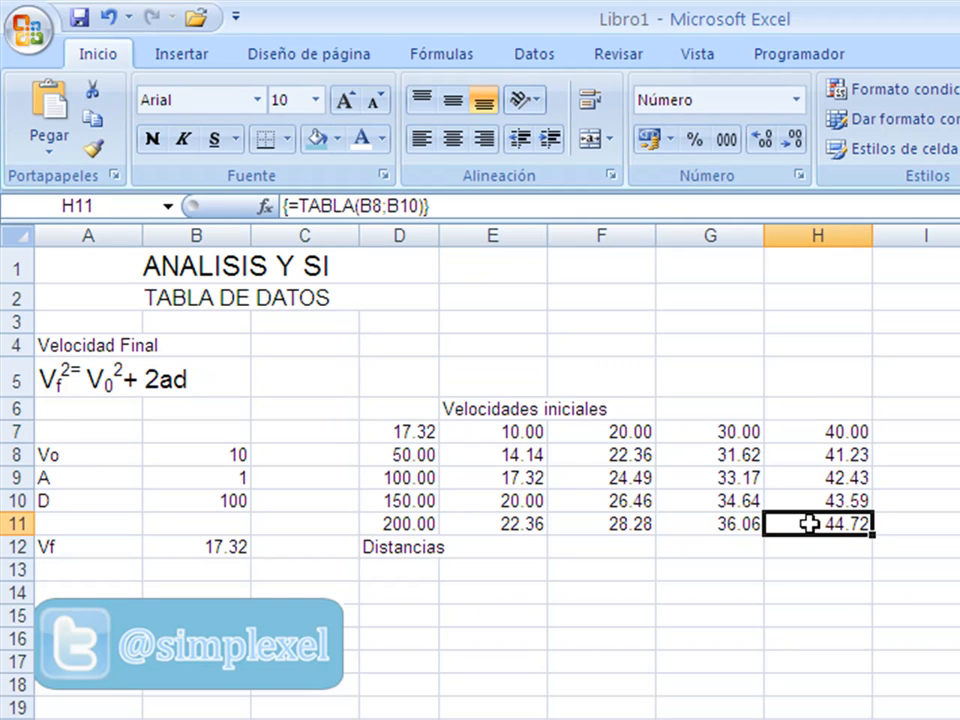